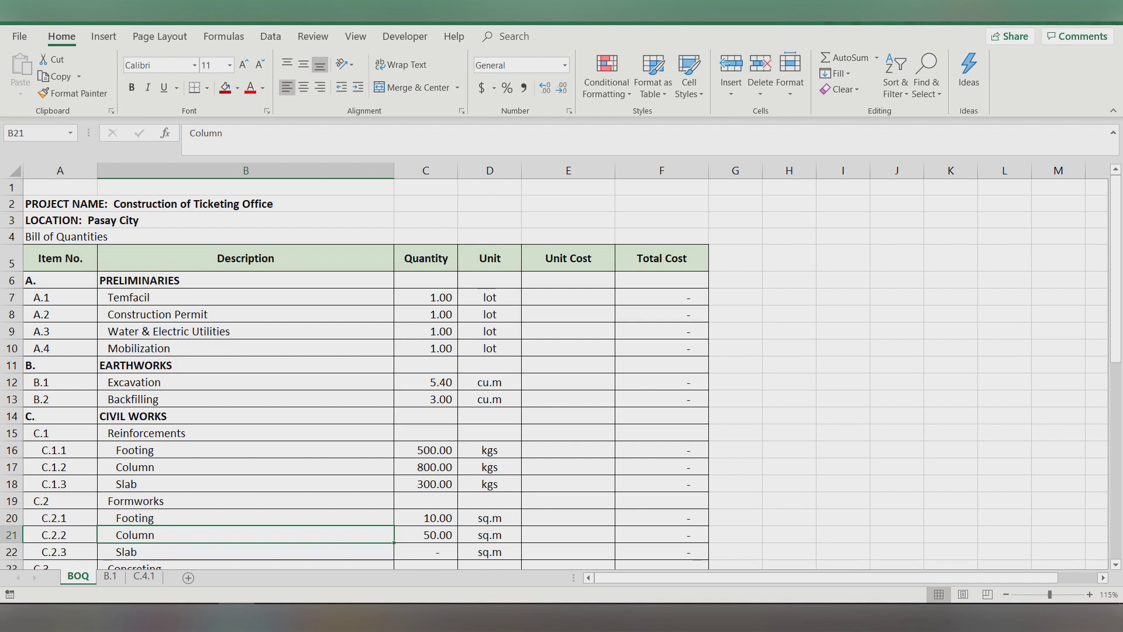
Step: On sheet B.1, link the Item No. field to the Excavation item number under Earthworks in the BOQ sheet
left_click_drag(12, 365, 11, 399)
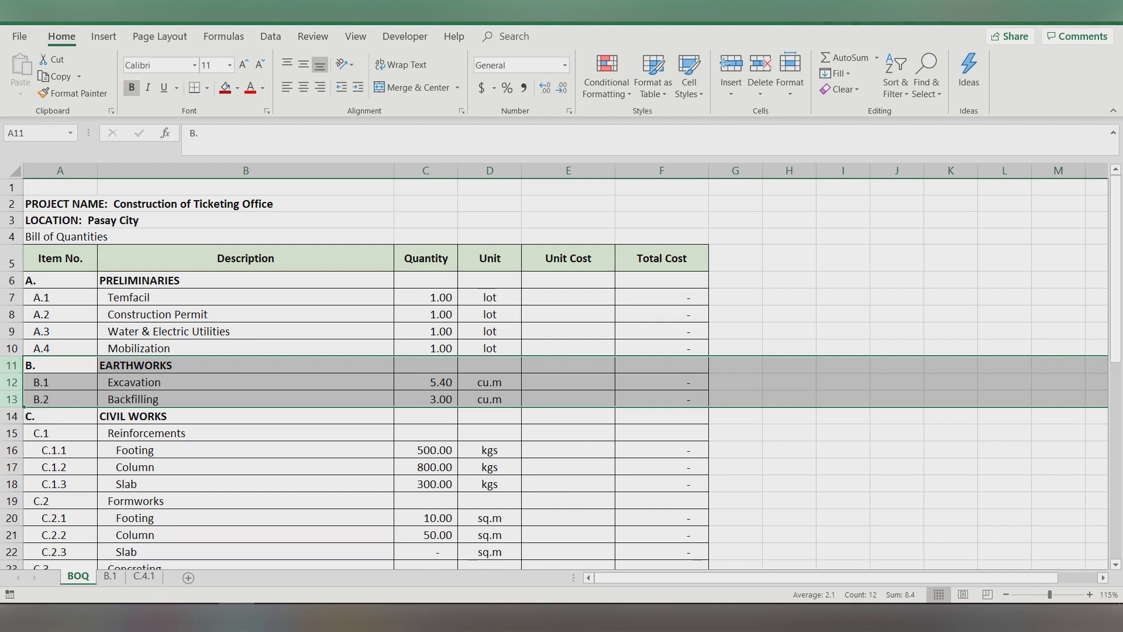
left_click(246, 501)
left_click(110, 576)
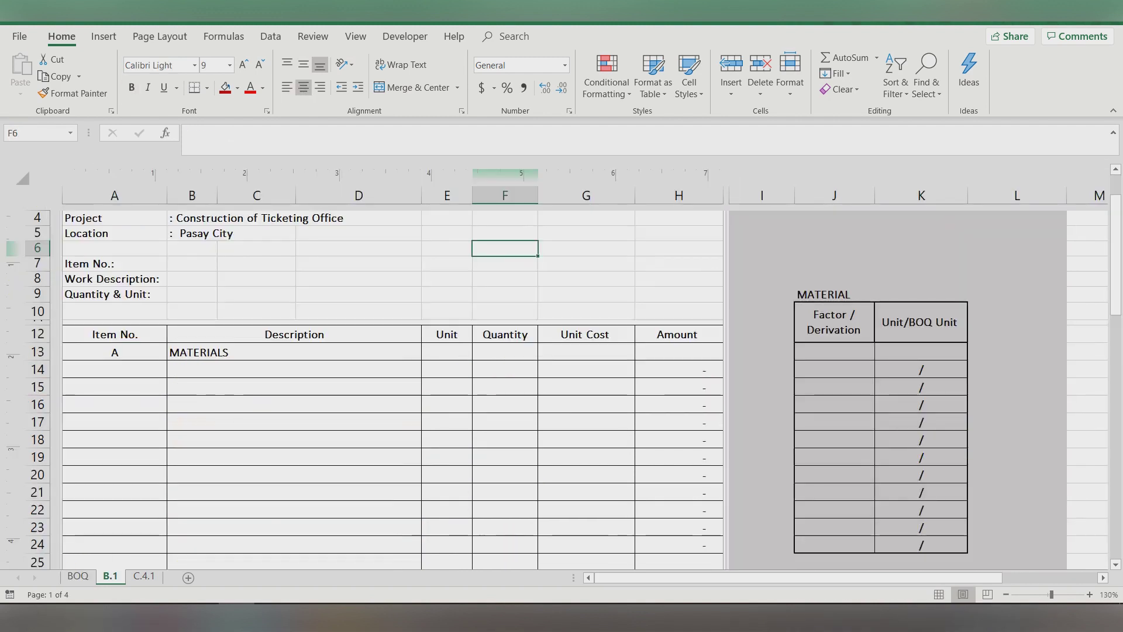
scroll(392, 380, "down", 1)
scroll(392, 381, "up", 2)
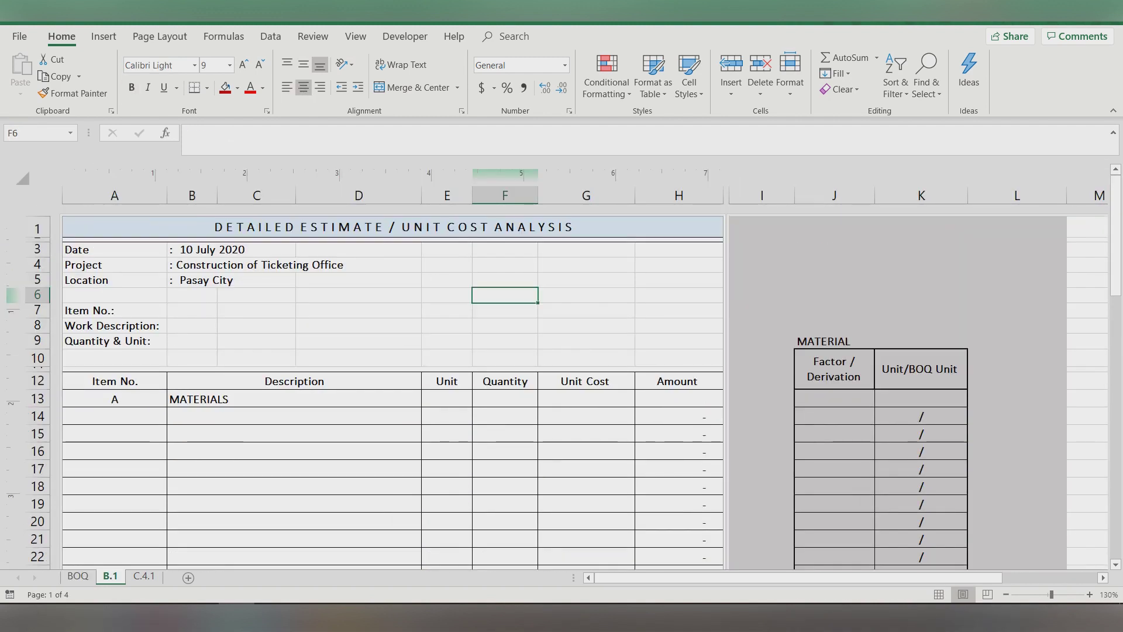
left_click(192, 311)
type("=")
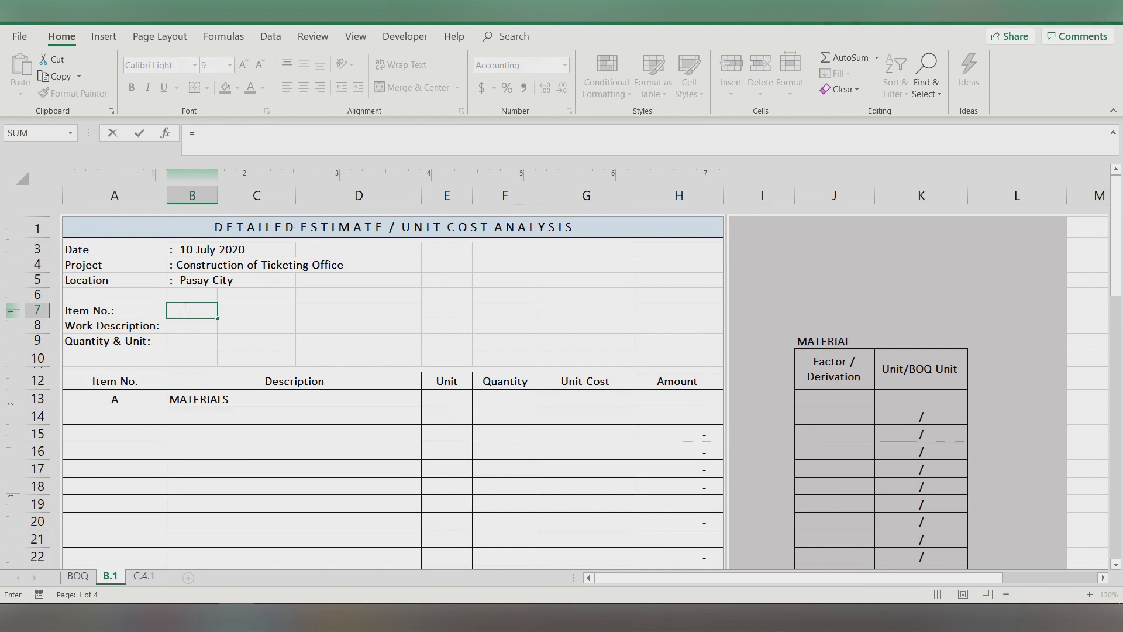
left_click(78, 576)
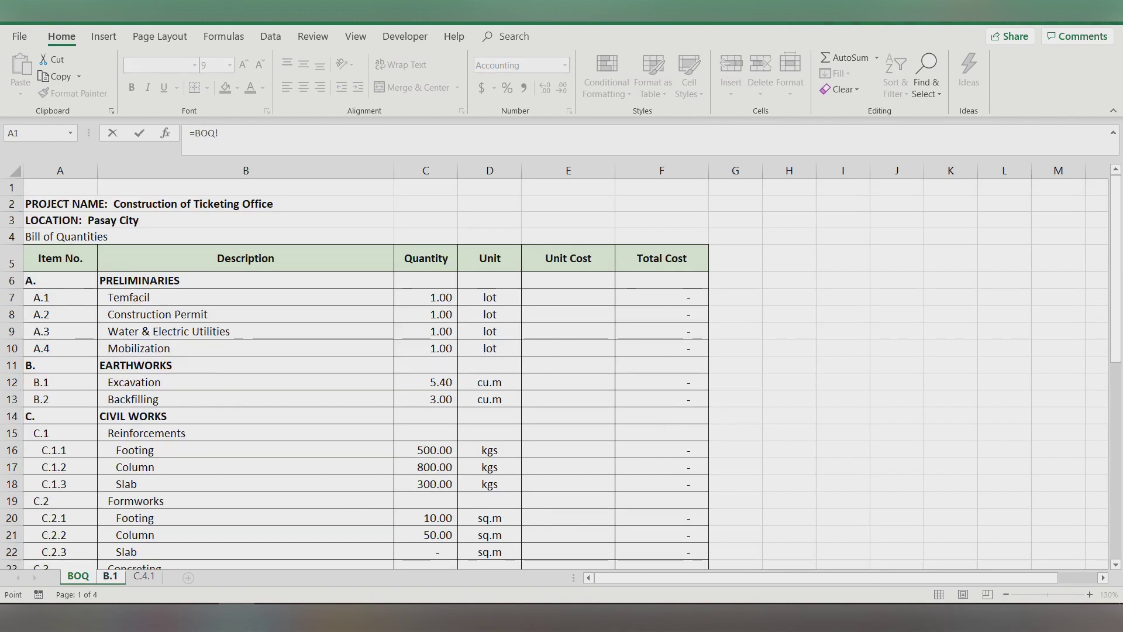
left_click(245, 382)
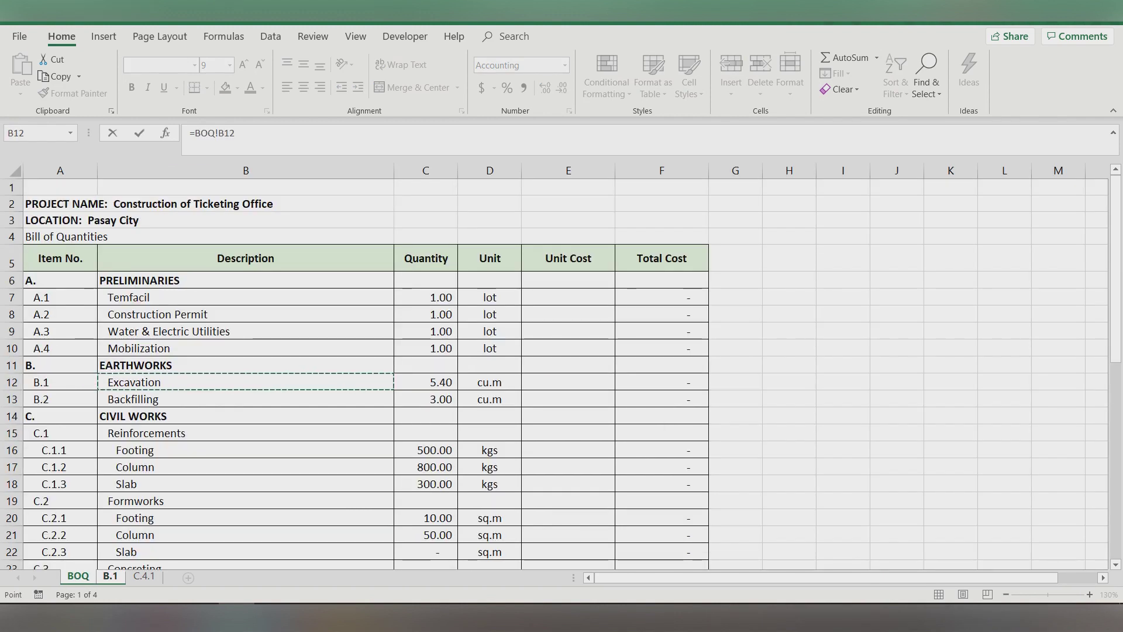
key("Return")
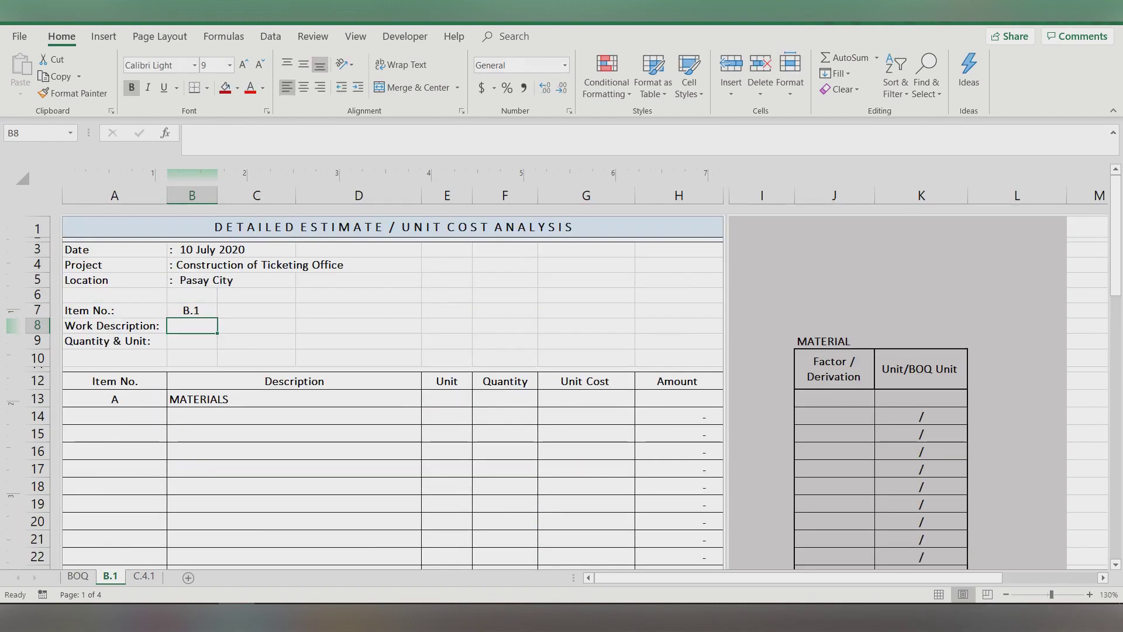
Step: Link the Work Description field on sheet B.1 to the Excavation description in cell B12 of the BOQ sheet
type("=")
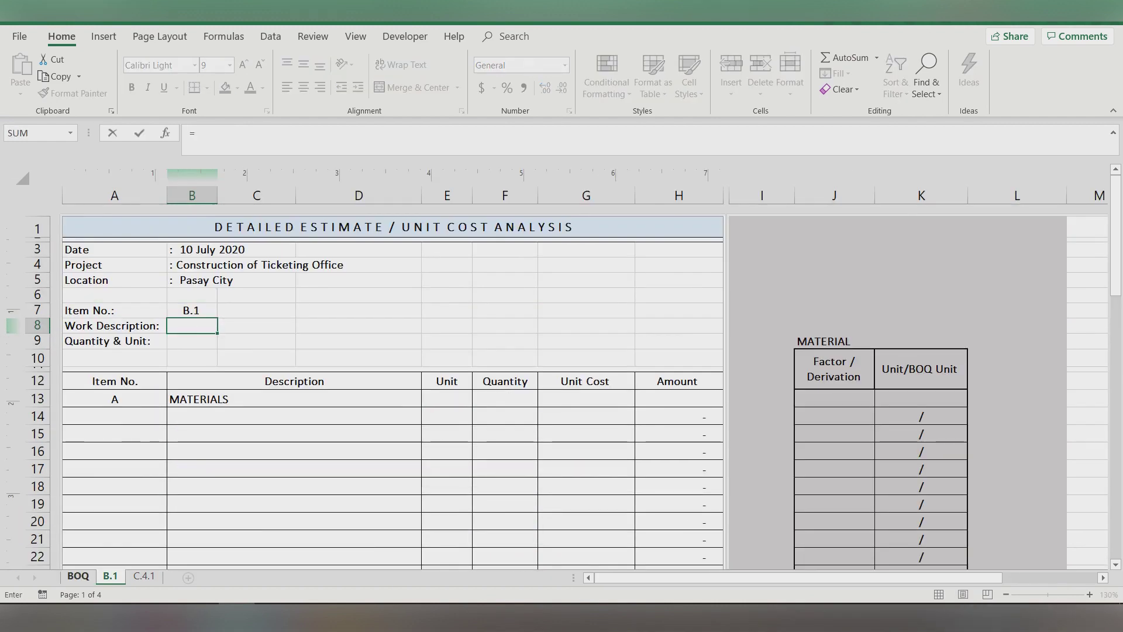
left_click(78, 576)
left_click(245, 382)
key("Return")
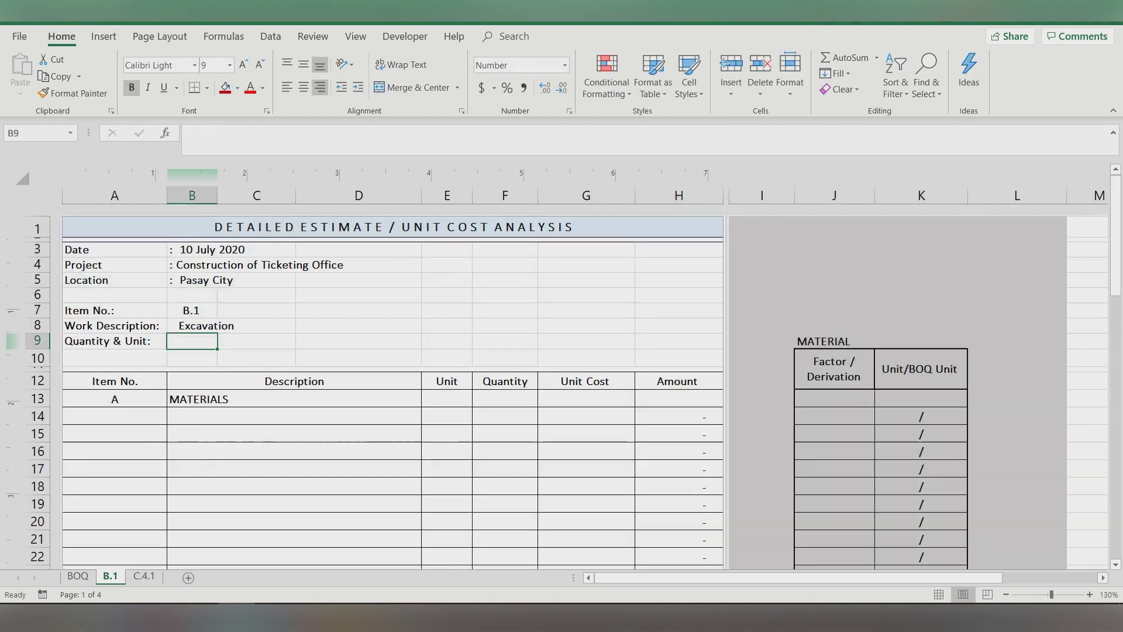
Step: Link the Quantity & Unit cells B9 and C9 to the Excavation quantity and unit in row 12 of the BOQ sheet
type("=")
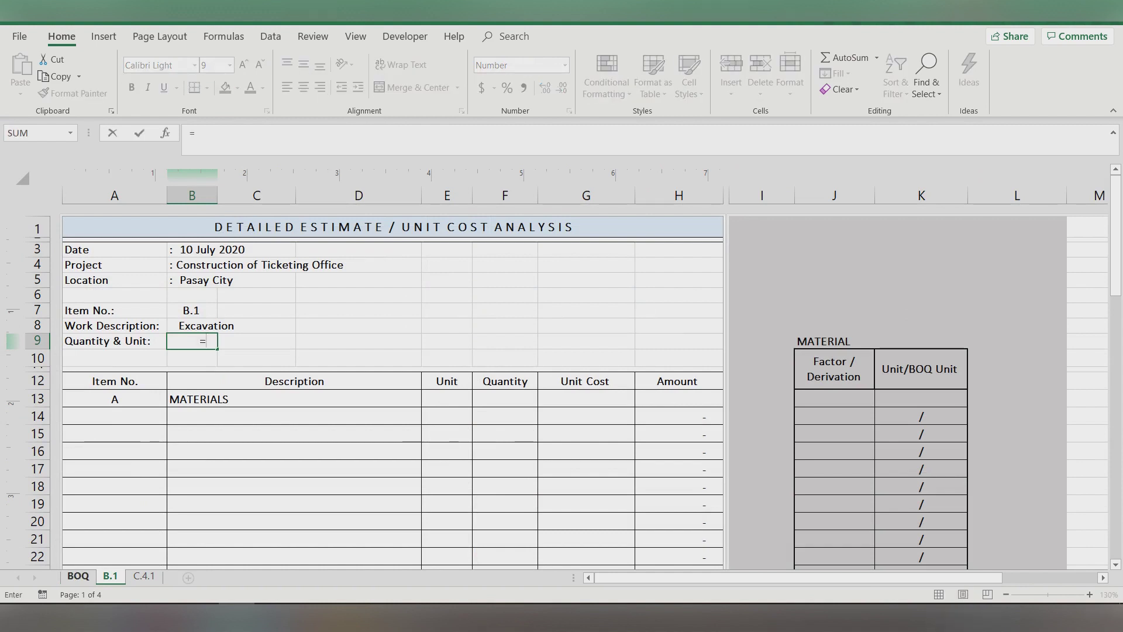
left_click(78, 576)
left_click(426, 382)
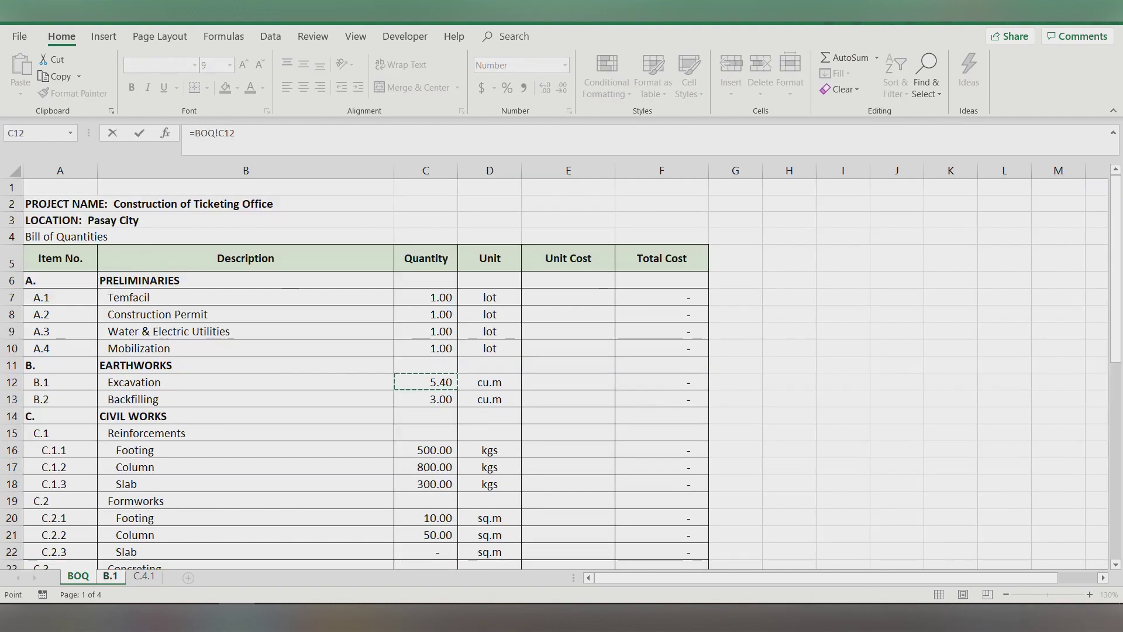
key("Return")
key("Up")
key("Right")
type("=")
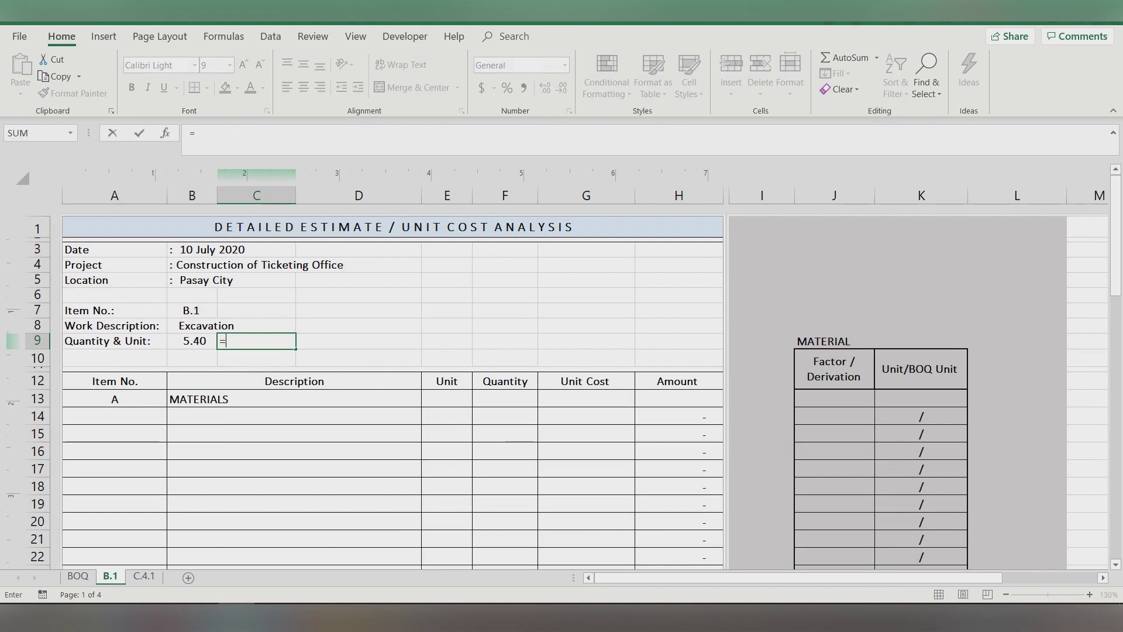
left_click(78, 576)
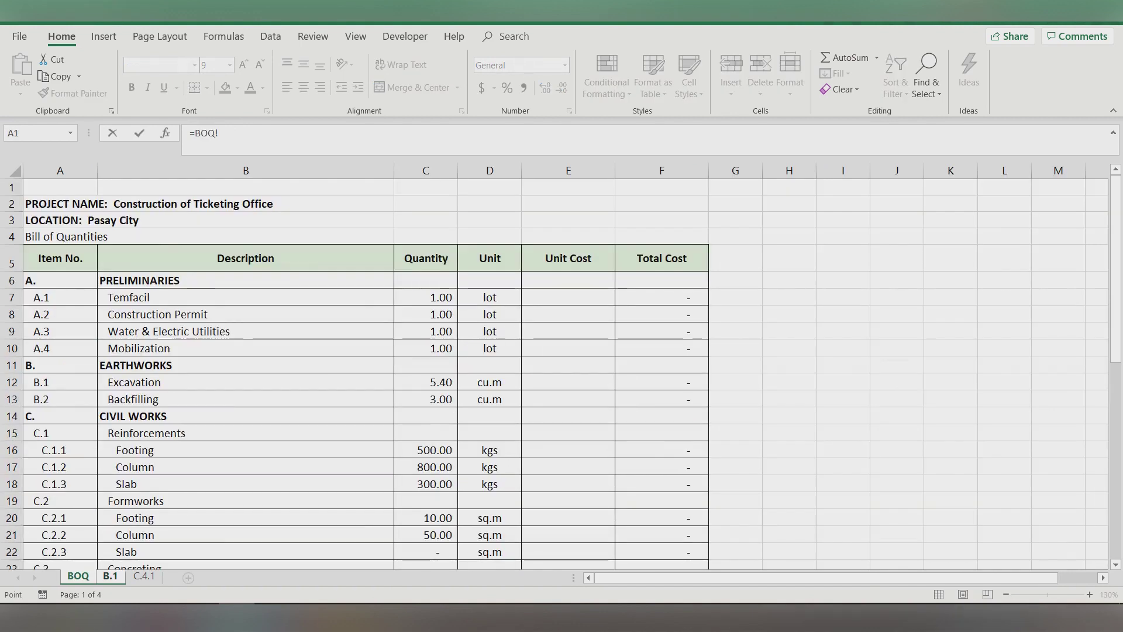
left_click(490, 382)
key("Return")
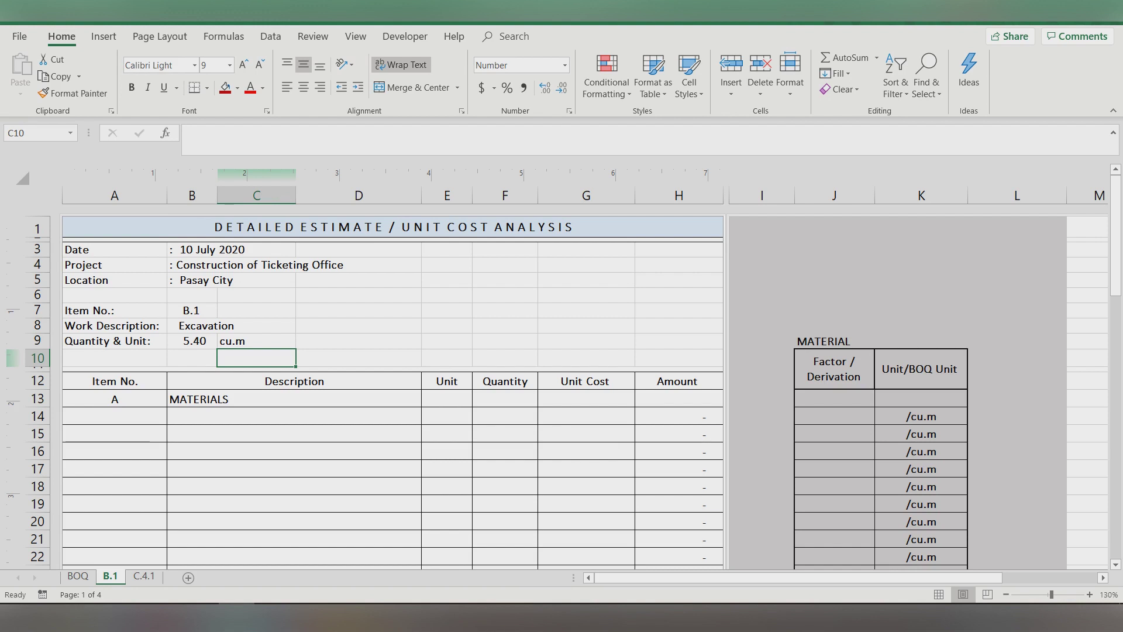
Step: Examine the materials, labor cost and equipment sections of the B.1 estimate along with their side tables
left_click(114, 433)
left_click(114, 416)
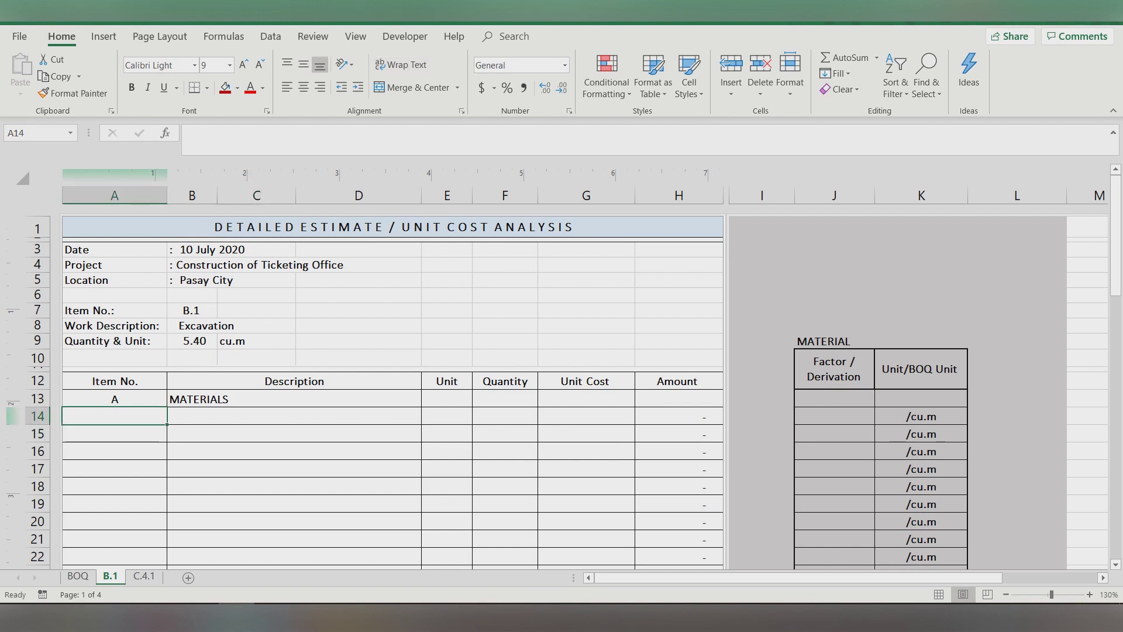
scroll(562, 386, "down", 3)
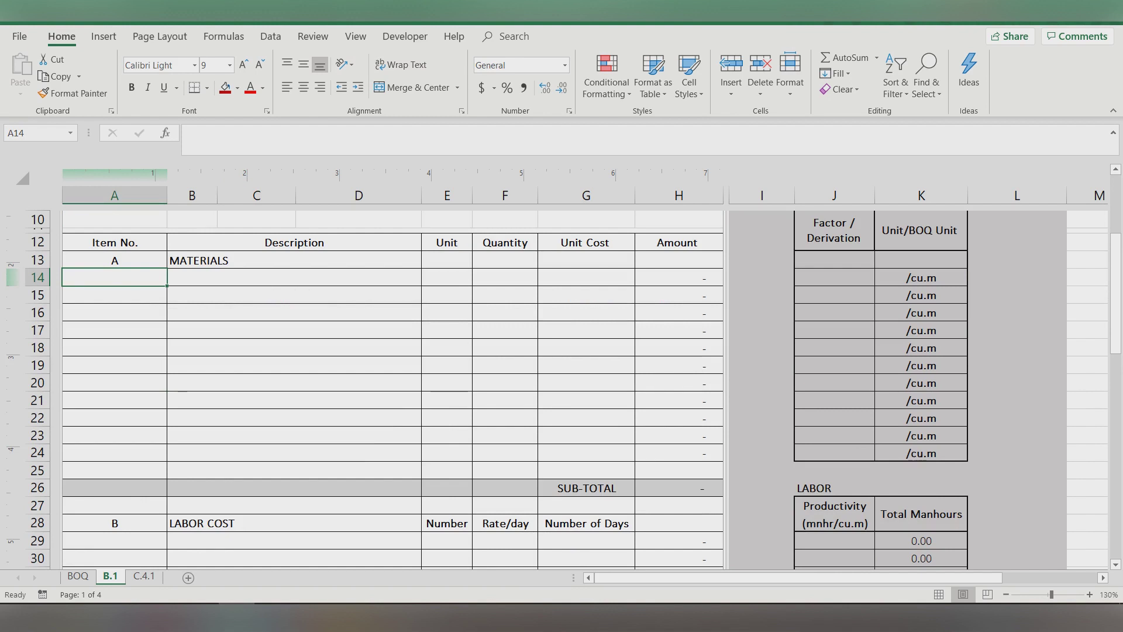
scroll(392, 386, "up", 2)
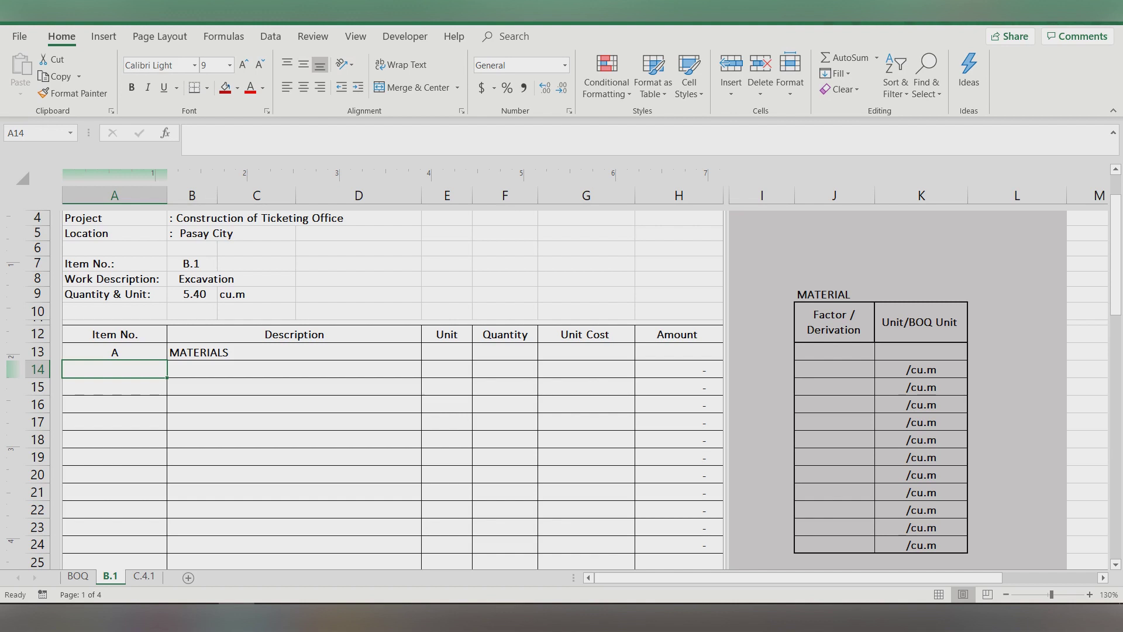
scroll(585, 380, "down", 1)
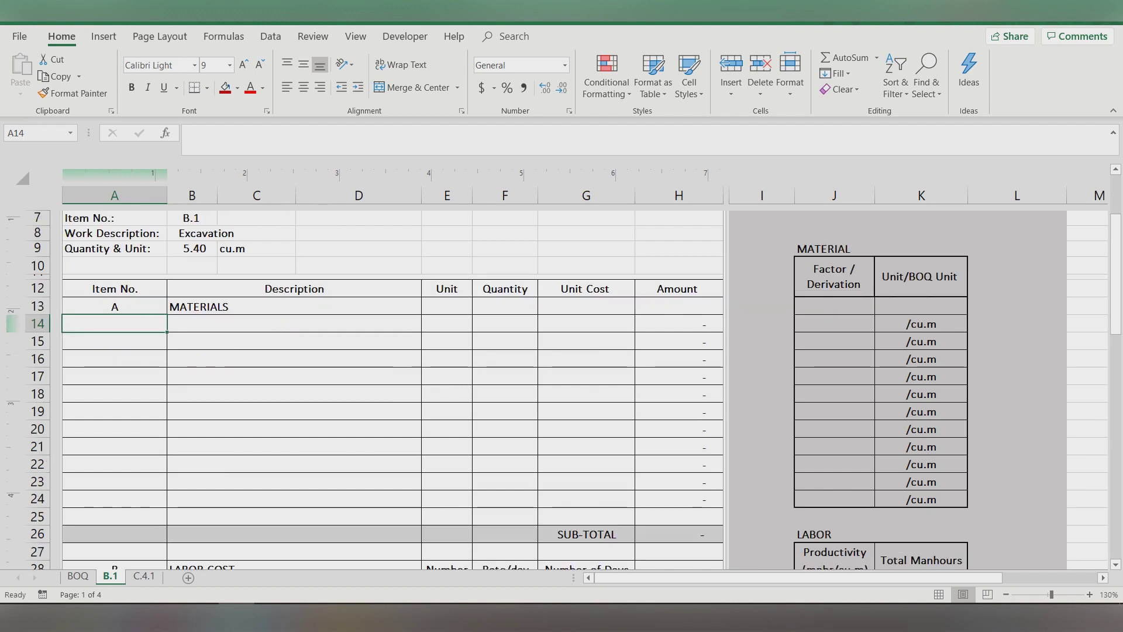
scroll(391, 386, "down", 5)
scroll(392, 386, "down", 3)
scroll(391, 387, "up", 1)
scroll(391, 386, "up", 2)
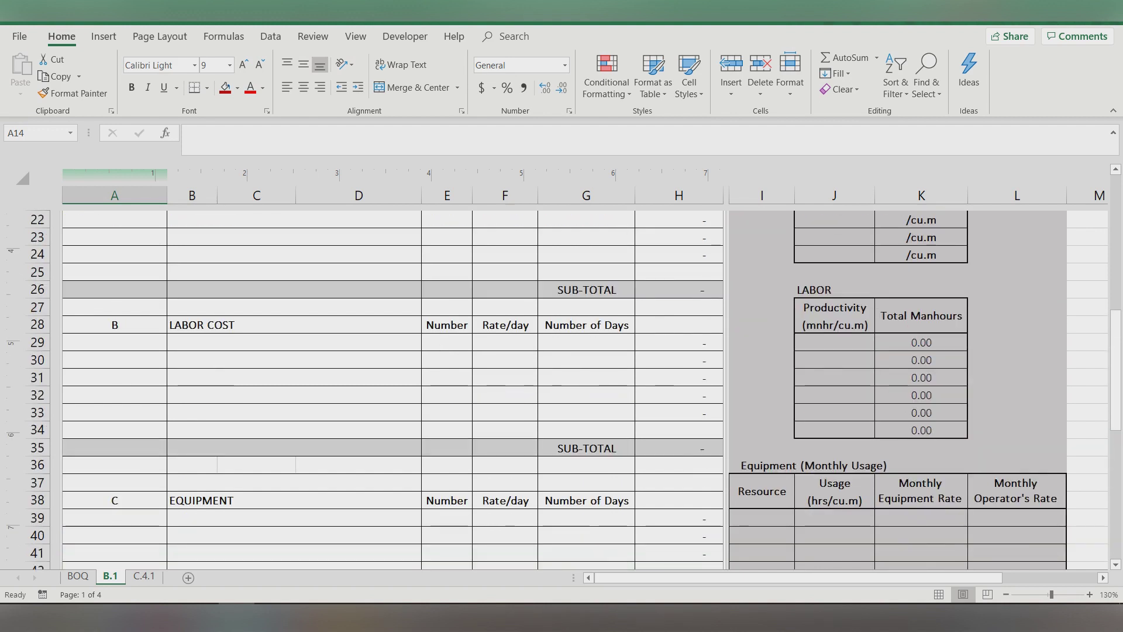
Step: Enter "Laborer" as the first labor cost description in row 29
left_click(294, 341)
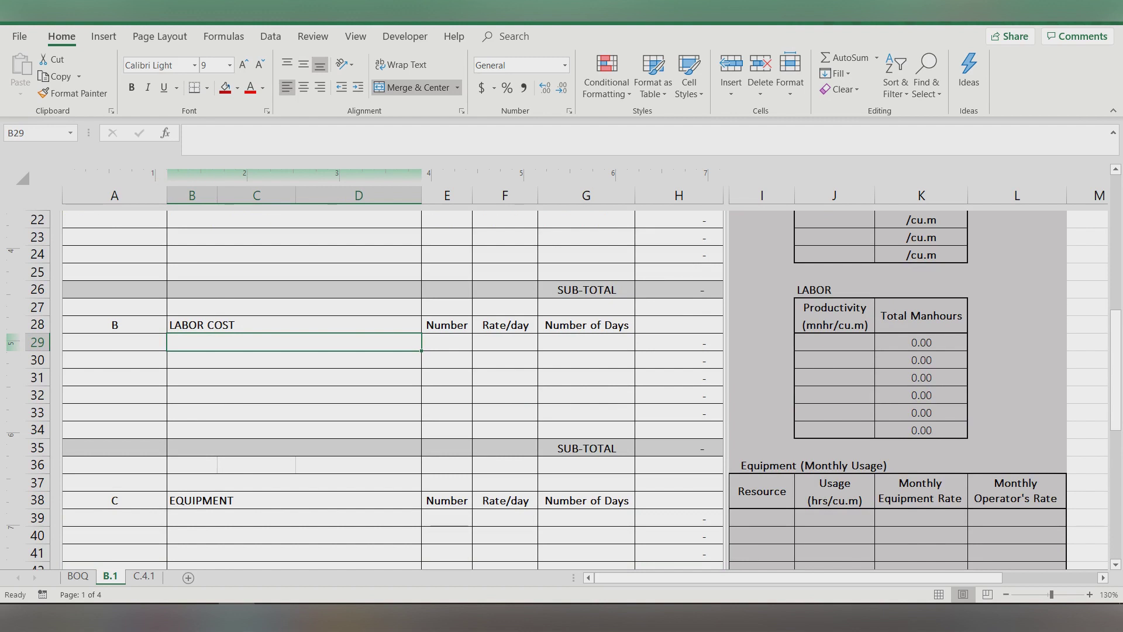
type("Labo")
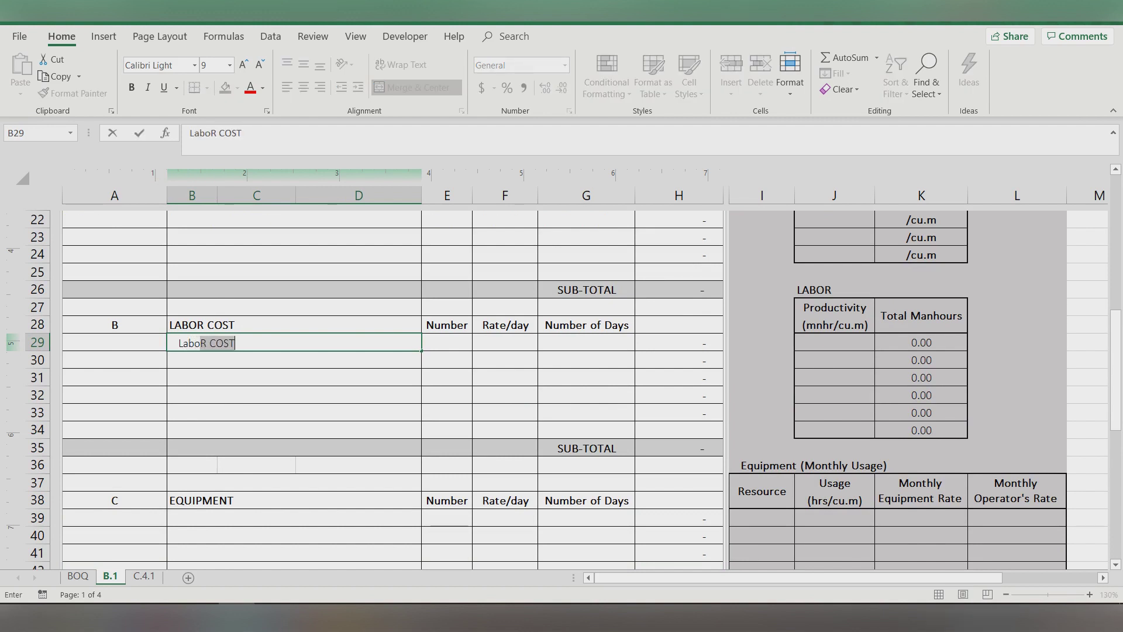
type("rer")
key("Return")
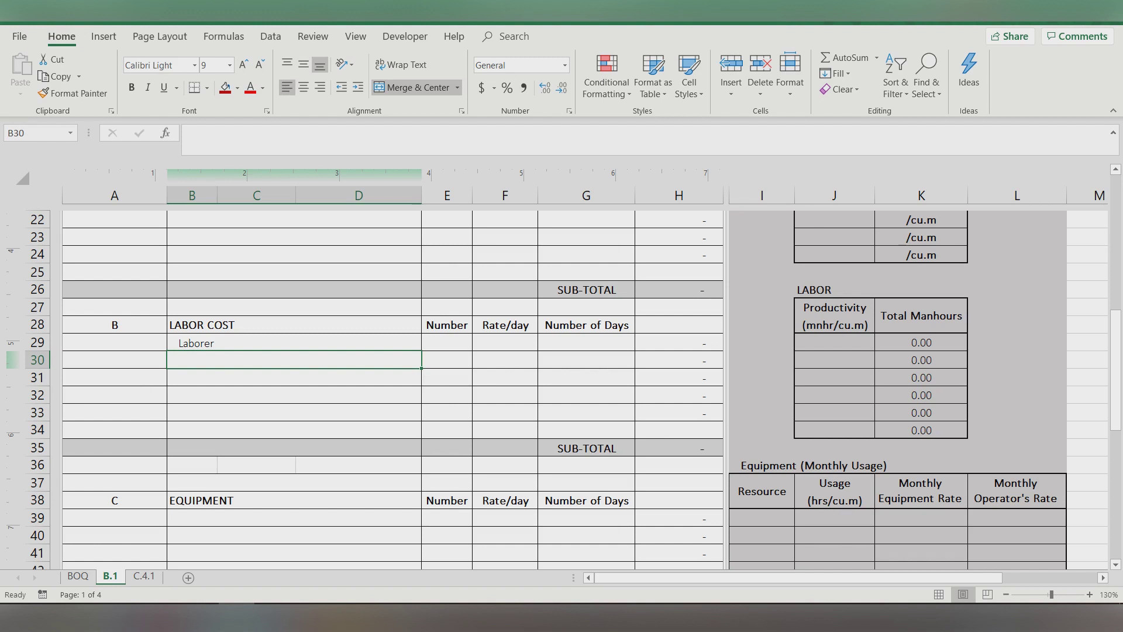
Step: Set the laborer's number to 1 and the rate per day to 550
left_click(293, 342)
left_click(447, 342)
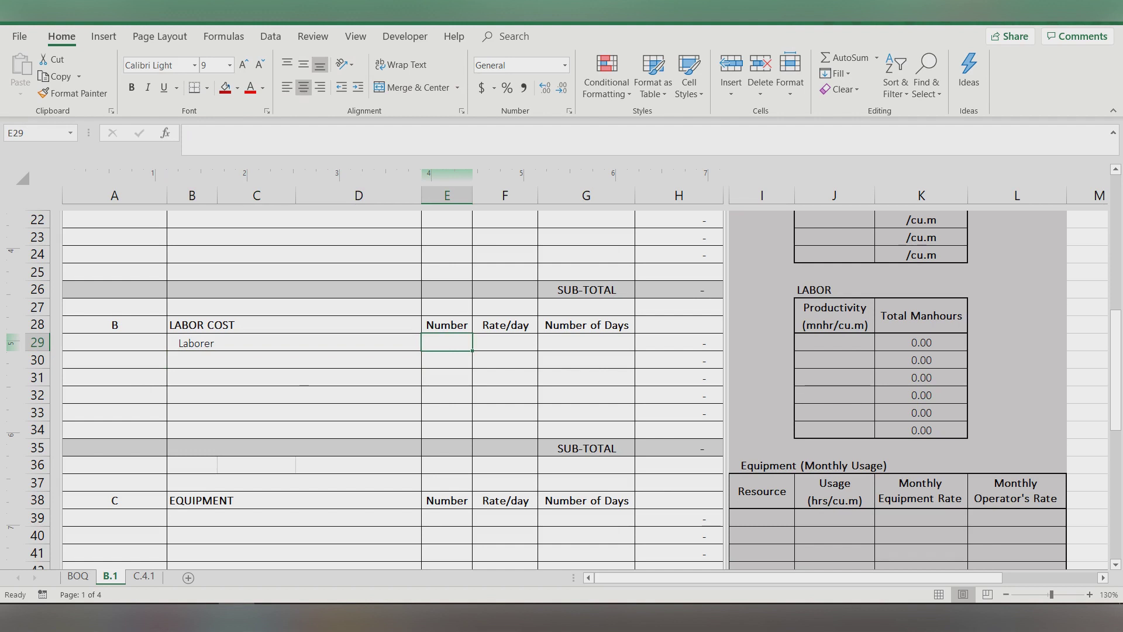
scroll(392, 386, "up", 7)
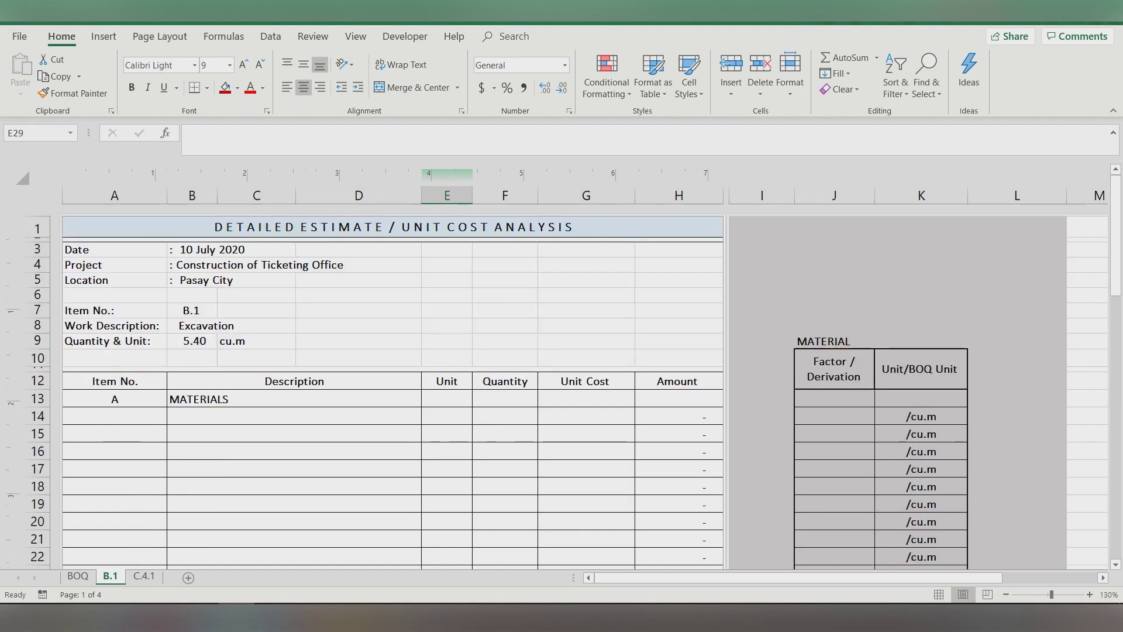
scroll(392, 386, "down", 3)
scroll(392, 386, "down", 3)
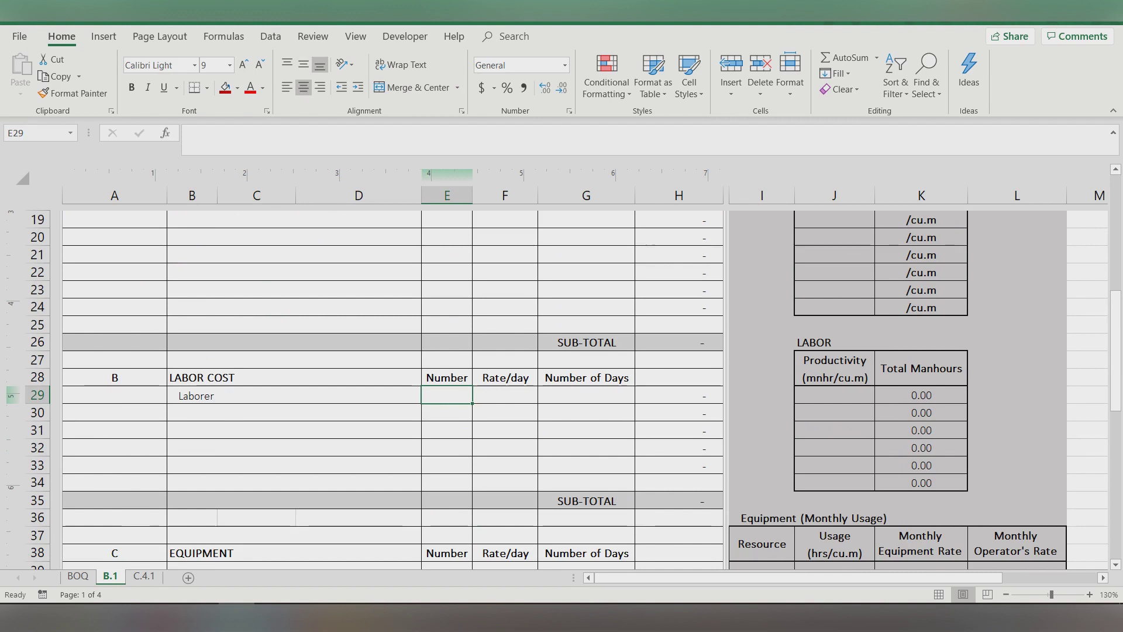
type("1")
key("Tab")
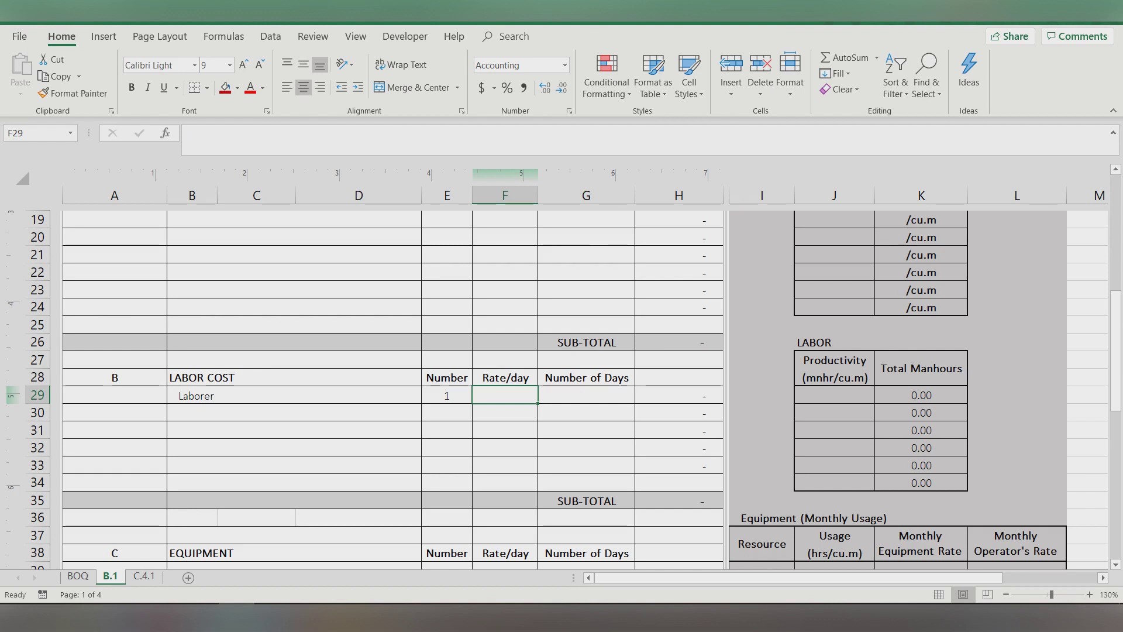
type("550")
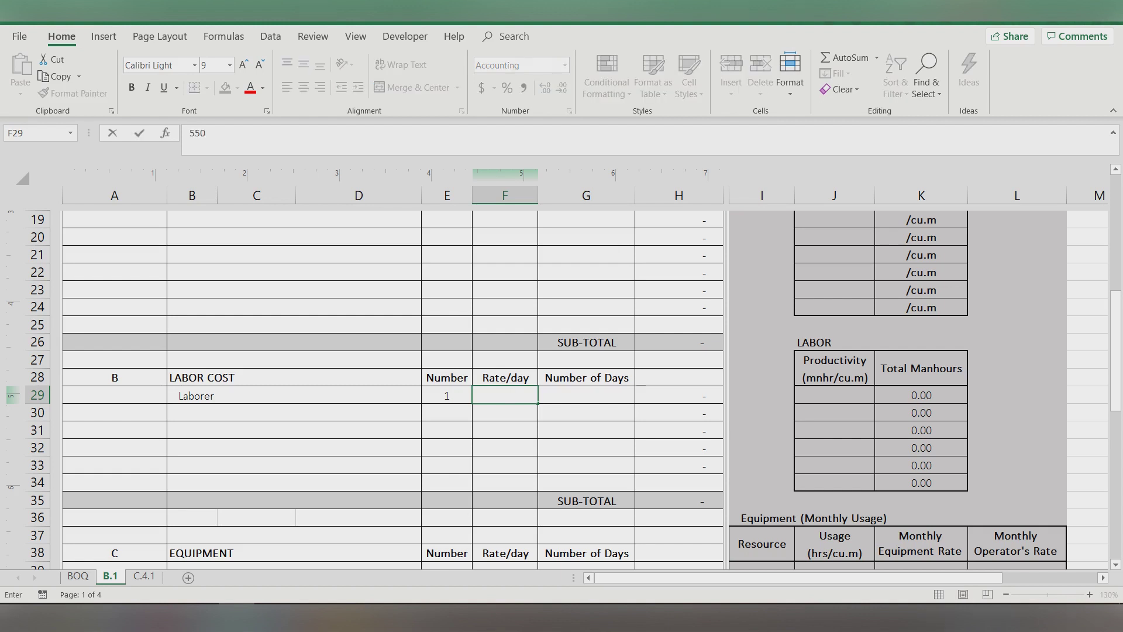
key("Tab")
Step: Set the laborer's productivity to 2 manhours per cubic meter in the labor side table
key("Tab")
key("Tab")
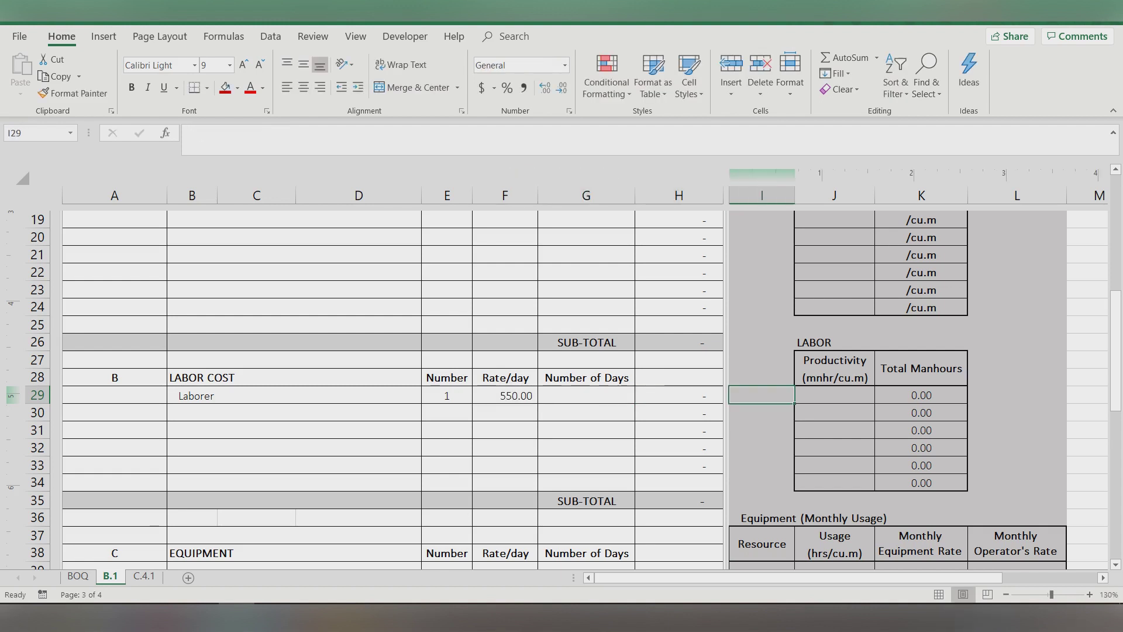
key("Tab")
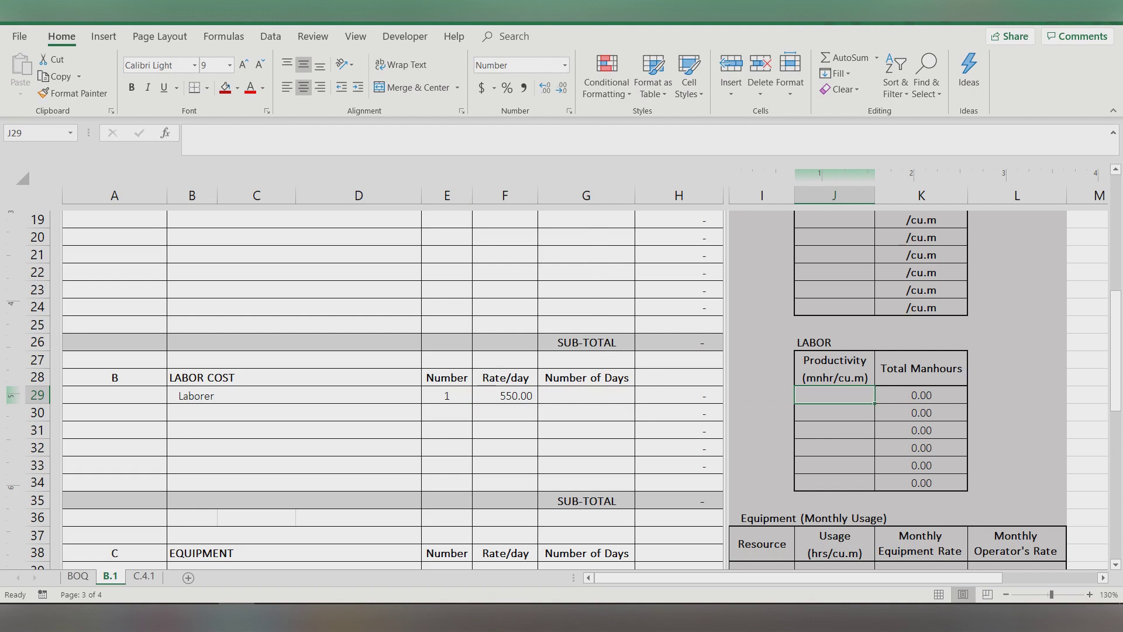
type("2")
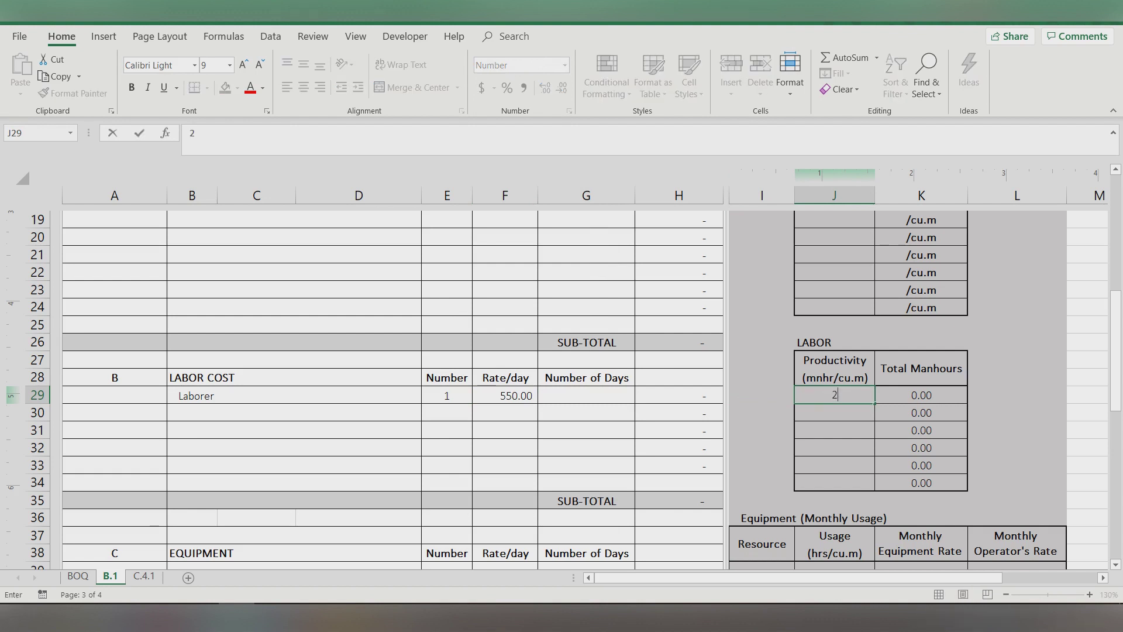
key("Return")
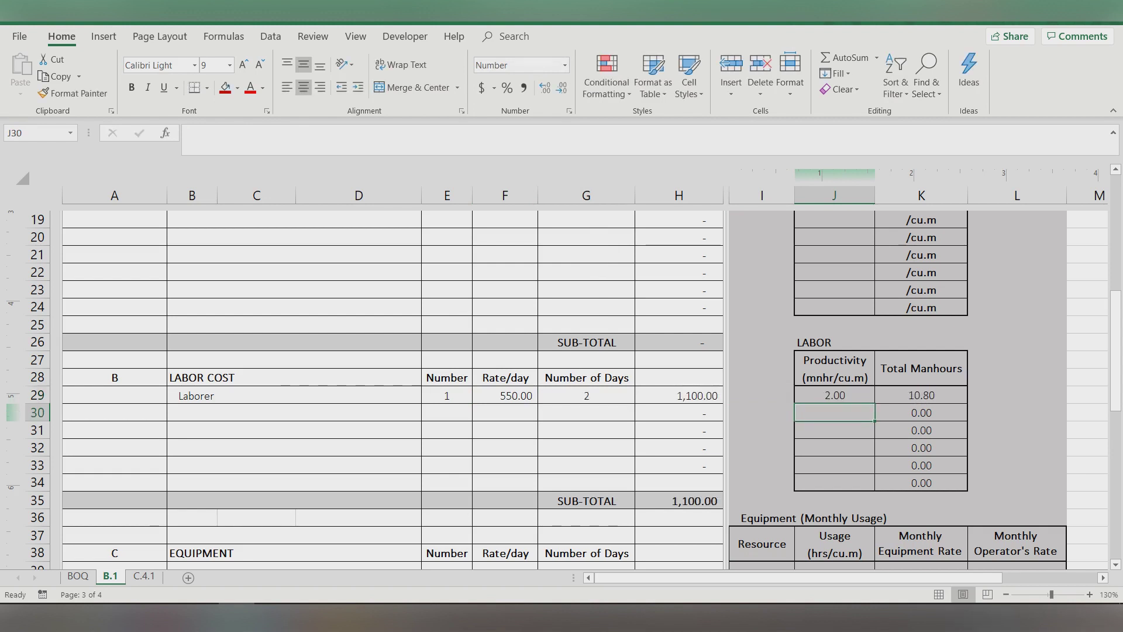
Step: Enter "Backhoe" as the first equipment item in row 39 with a number of 1
scroll(392, 389, "down", 2)
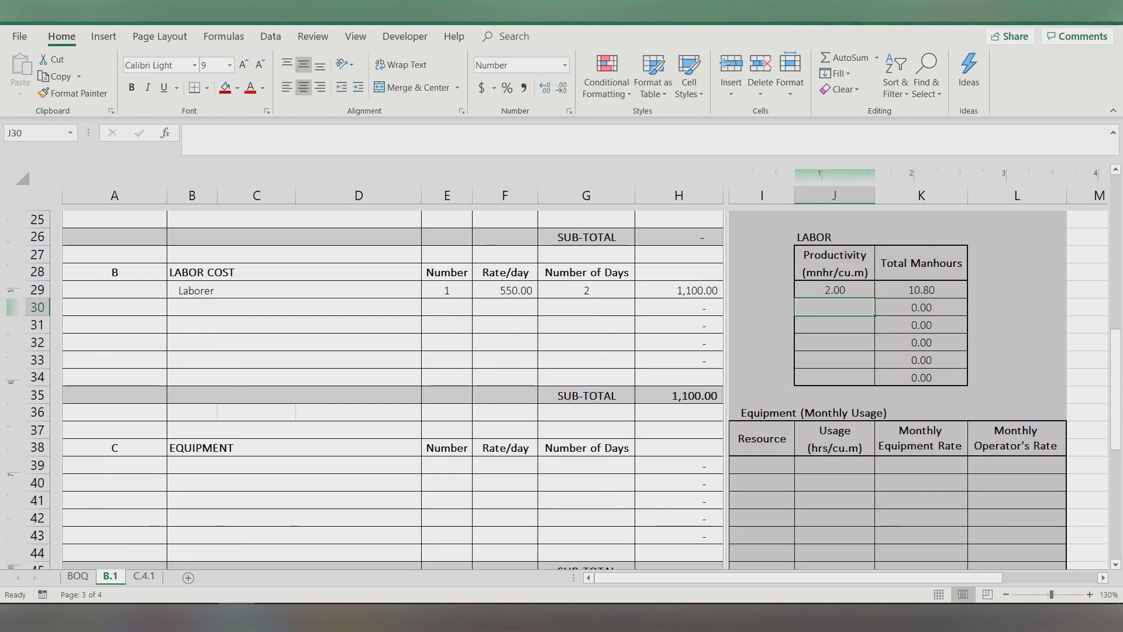
left_click(294, 465)
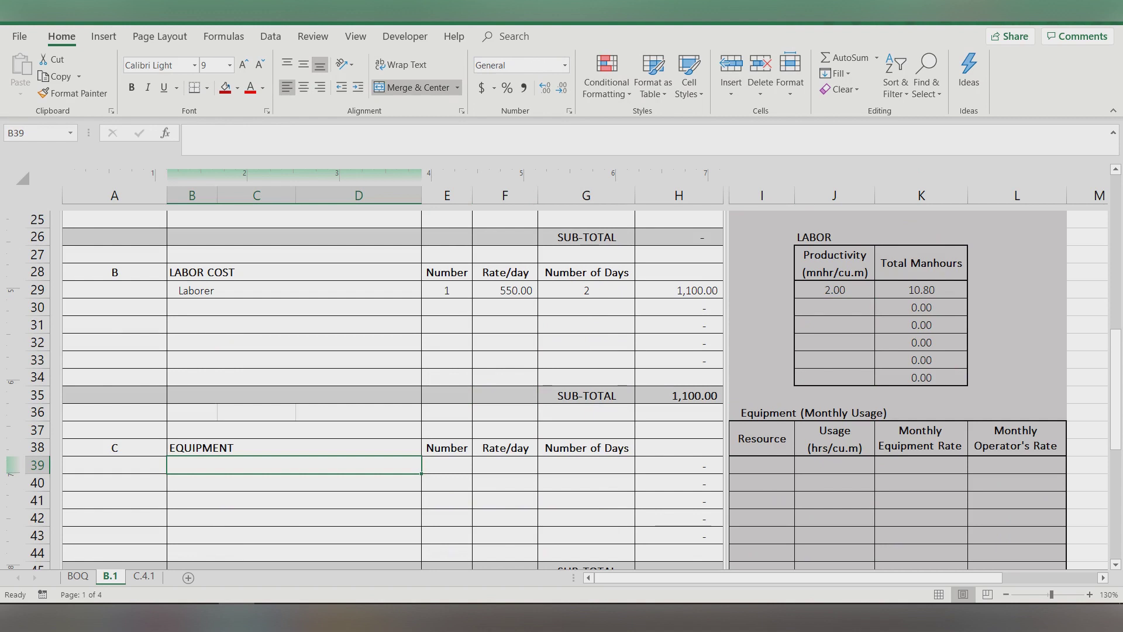
scroll(392, 386, "down", 1)
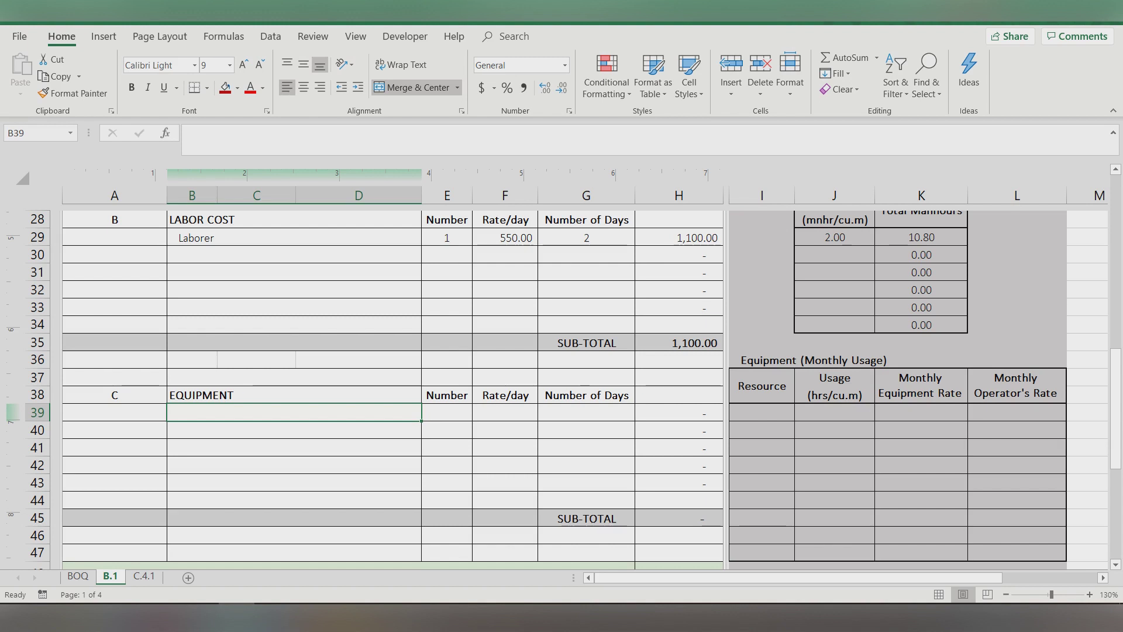
type("B")
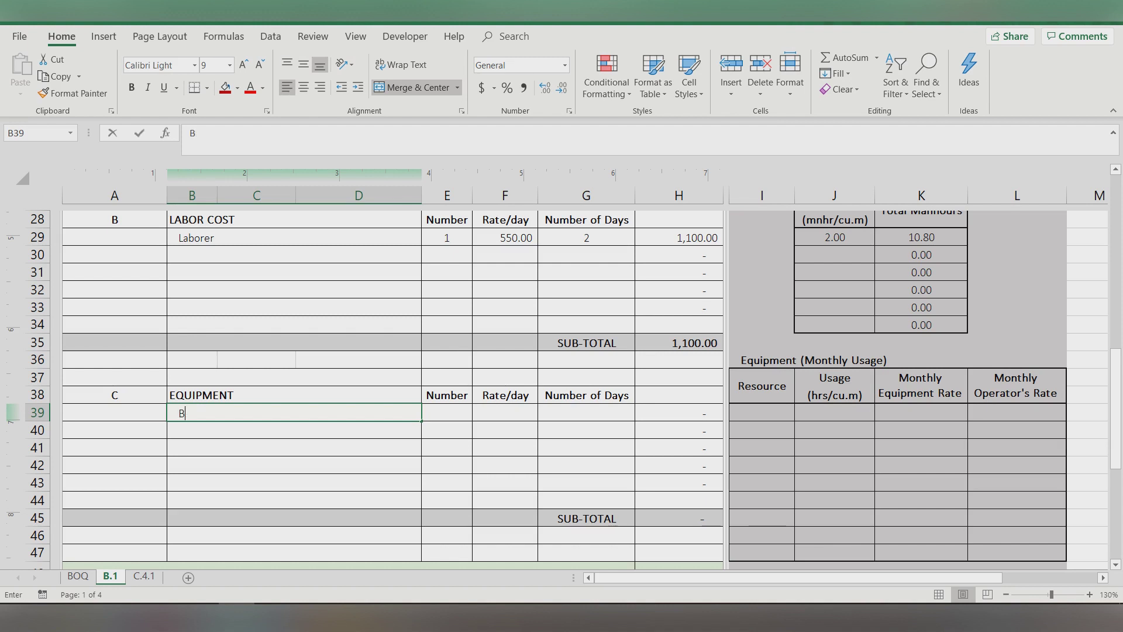
type("ackhoe")
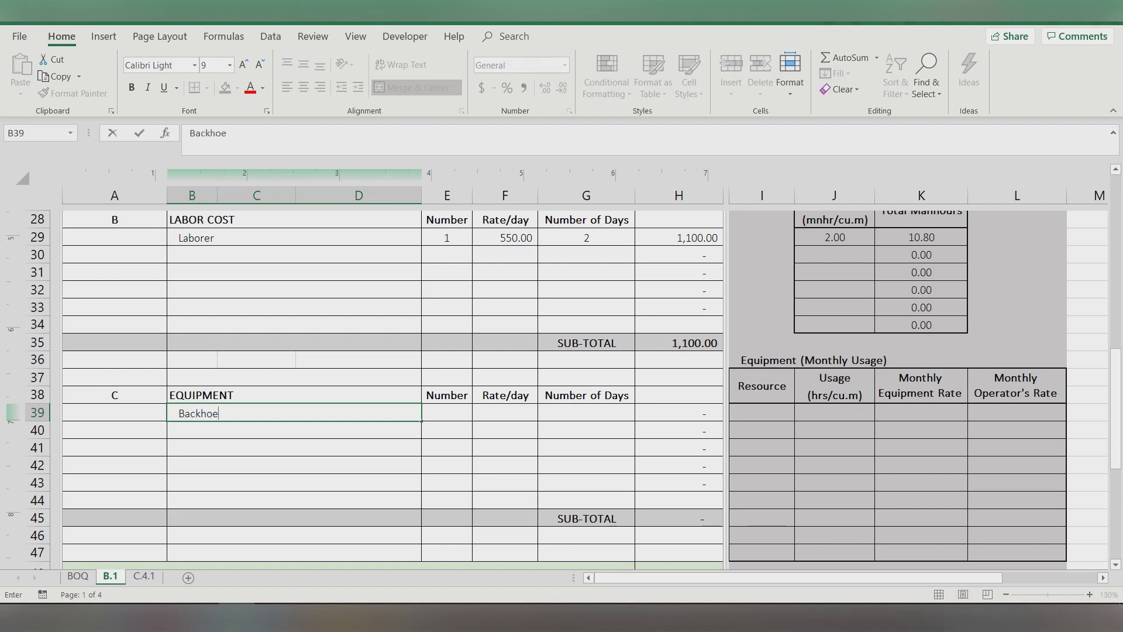
key("Tab")
type("1")
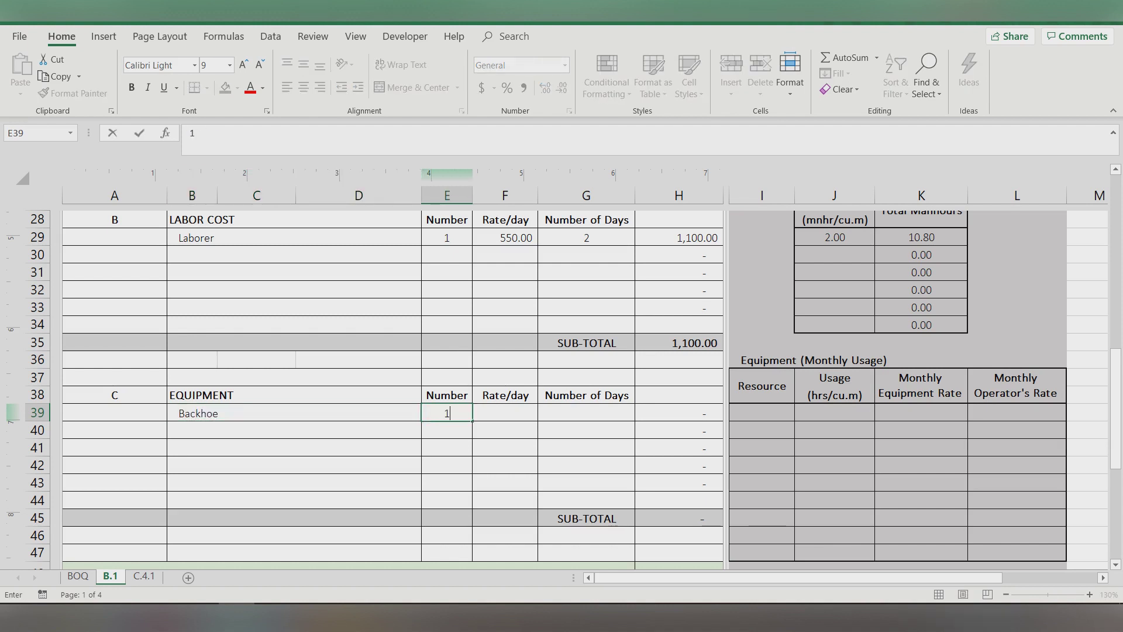
left_click(504, 429)
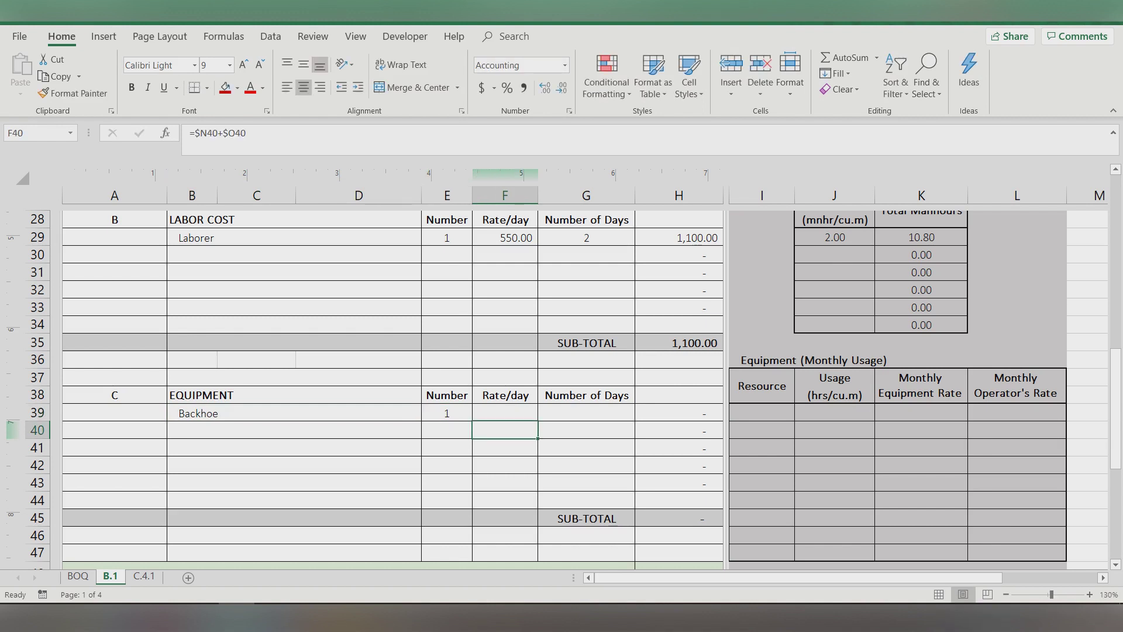
key("Up")
key("Right")
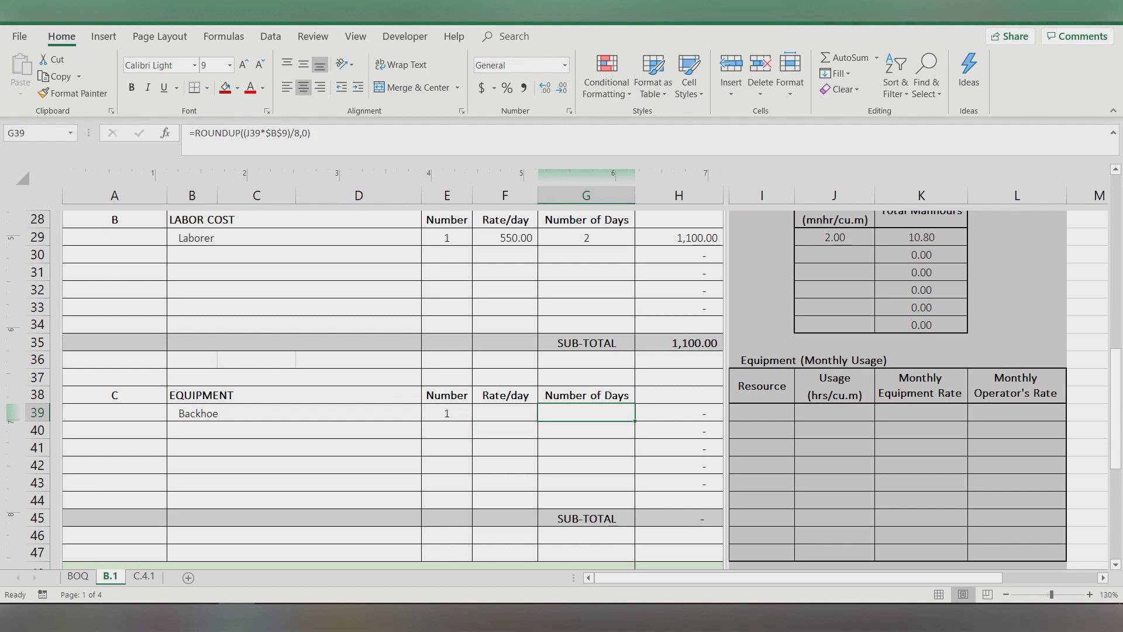
Step: Set the backhoe's resource to Rental and its usage to 0.5 hours per cubic meter in the equipment side table
left_click(761, 412)
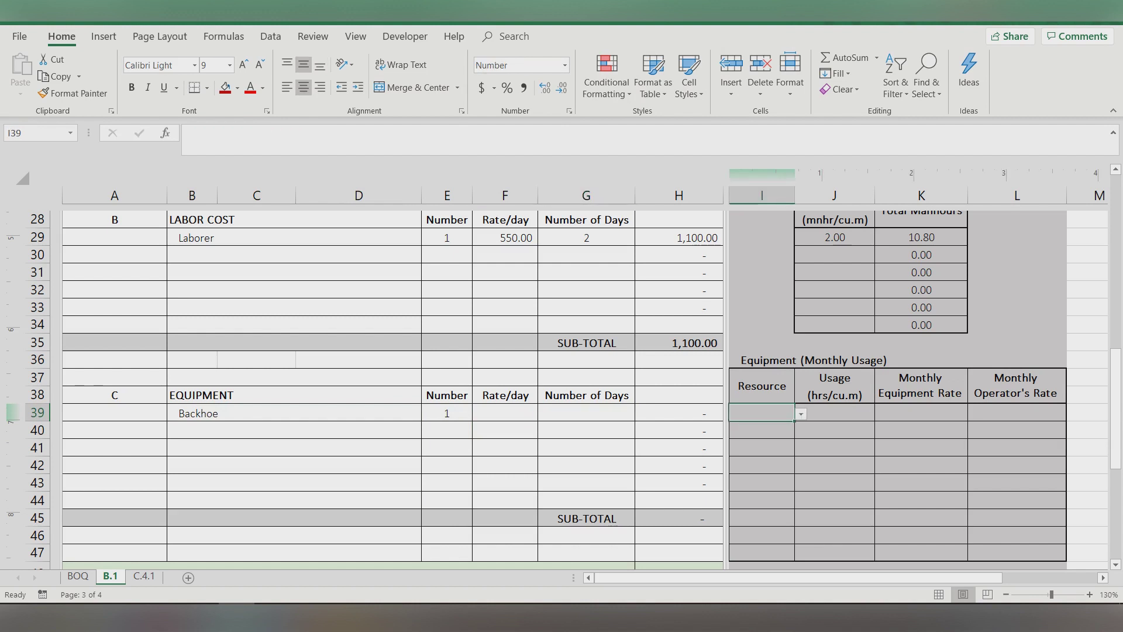
key("alt+Down")
key("Down")
key("Down")
key("Return")
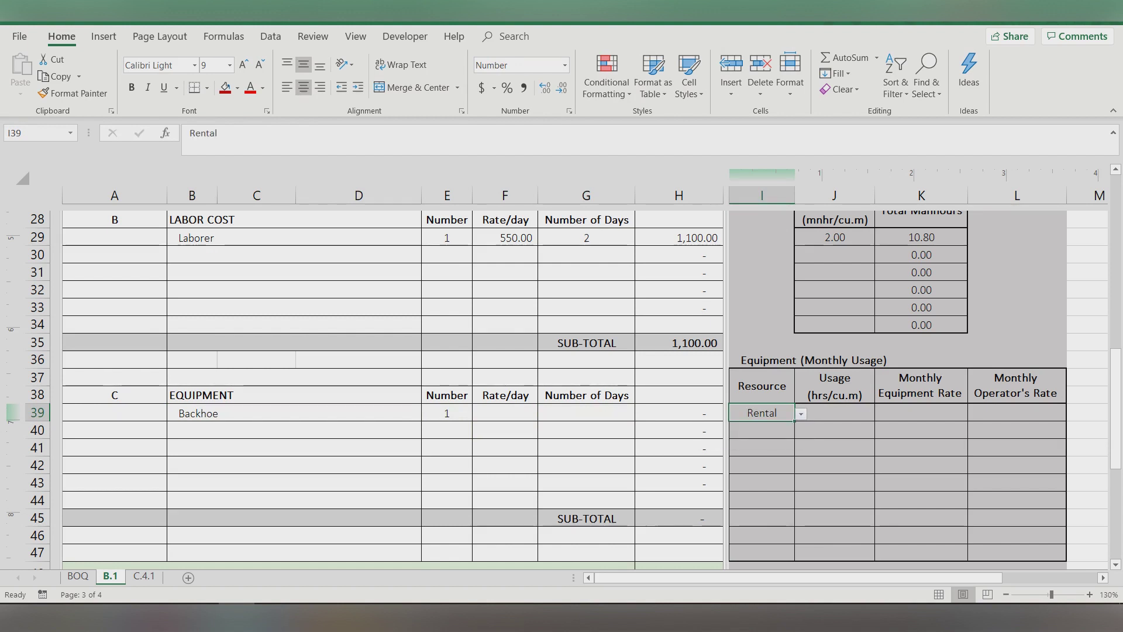
left_click(834, 412)
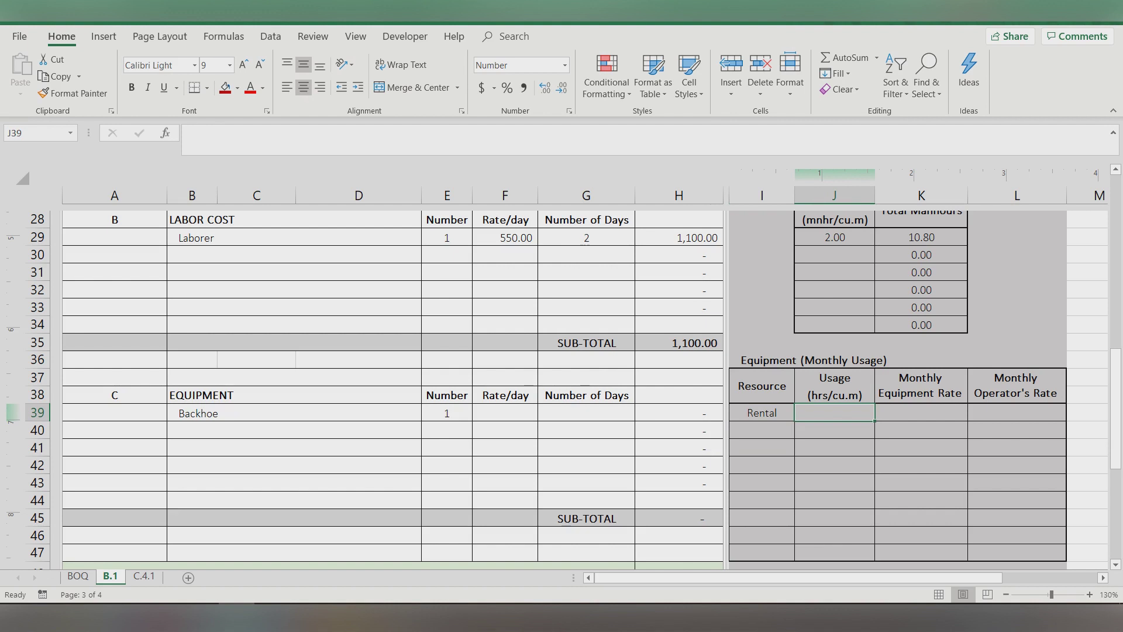
type(".5")
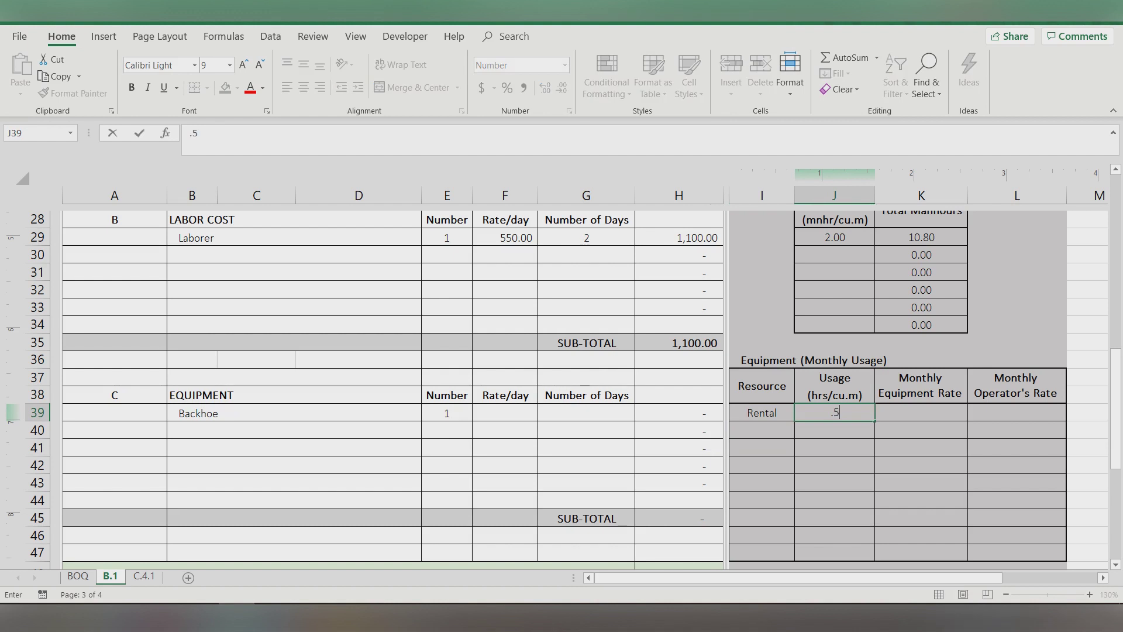
key("Return")
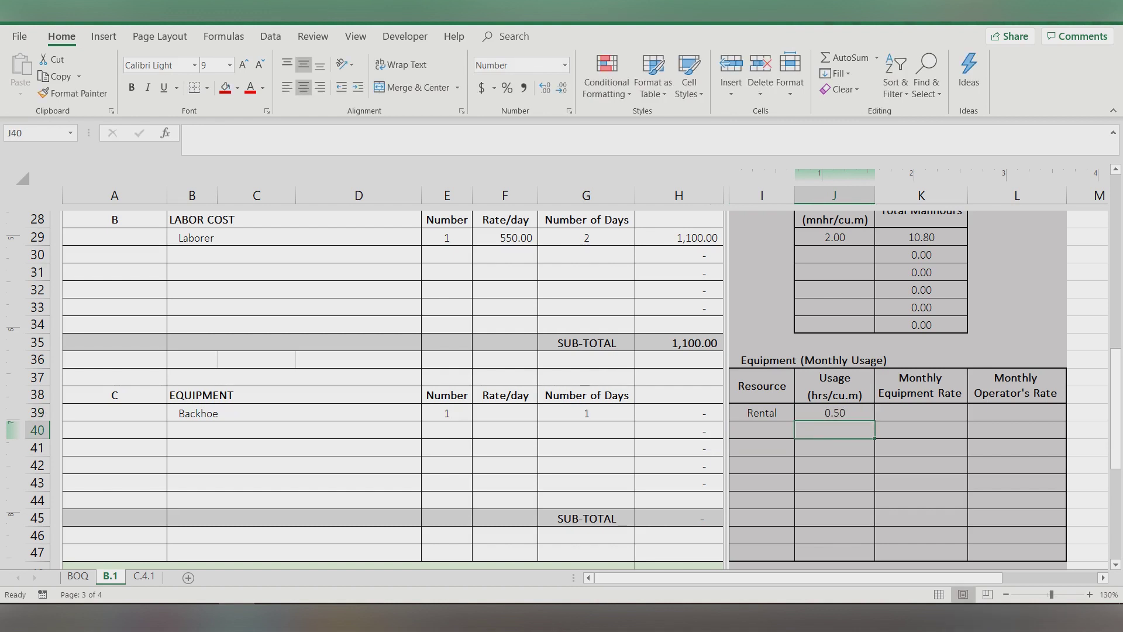
Step: Set the backhoe's monthly equipment rate to 250,000 and the monthly operator's rate to 25,000
left_click(921, 412)
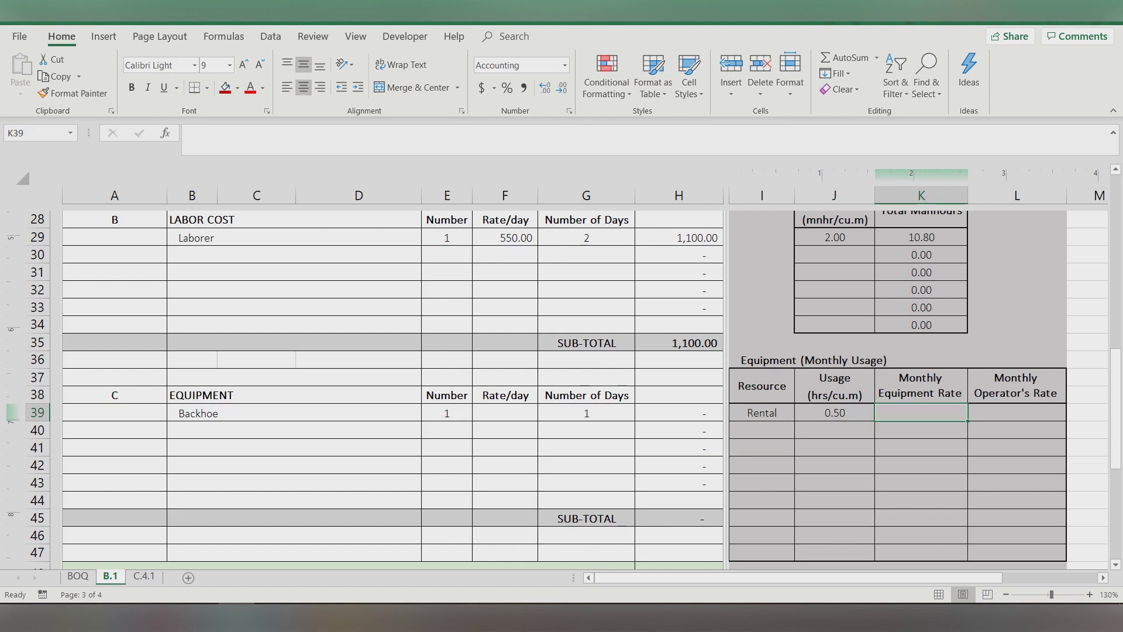
type("250")
type("000")
key("Return")
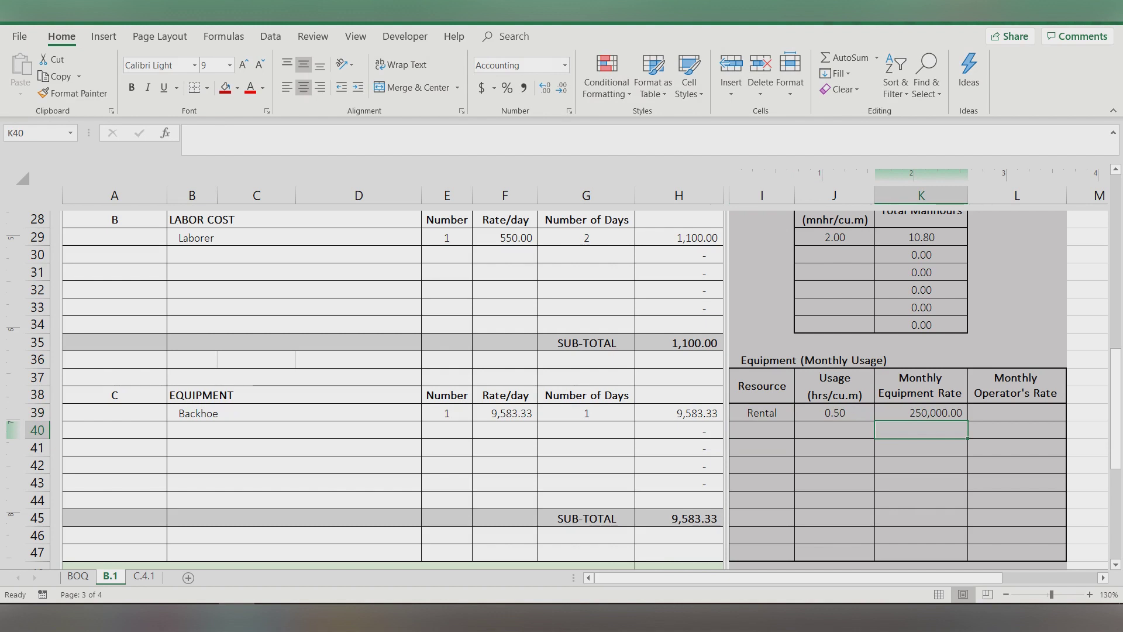
left_click(1016, 413)
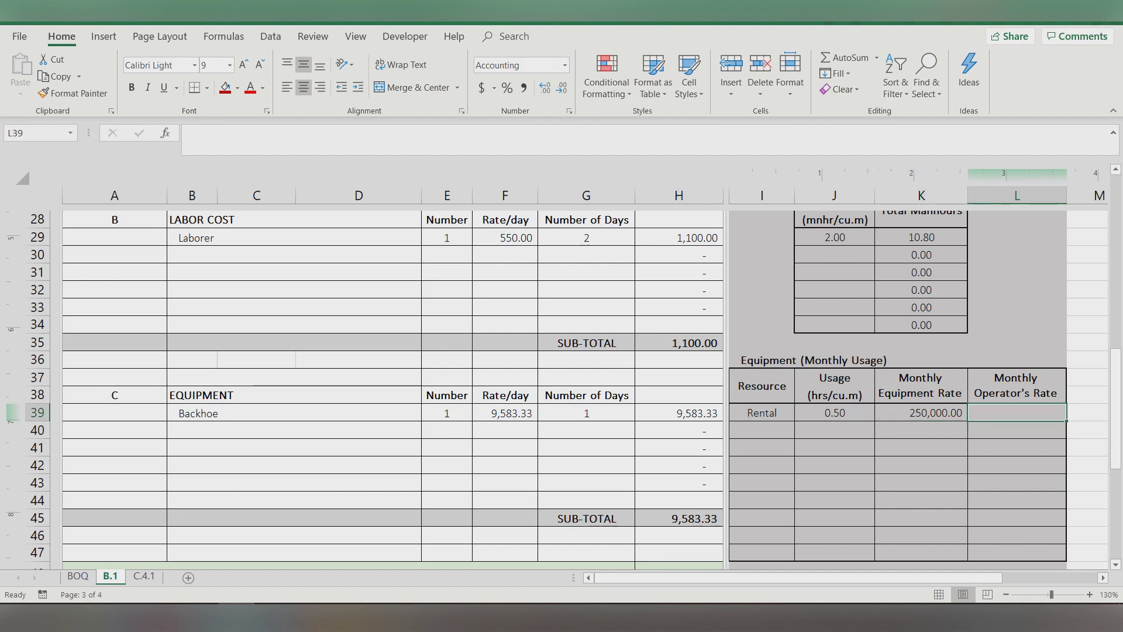
type("2")
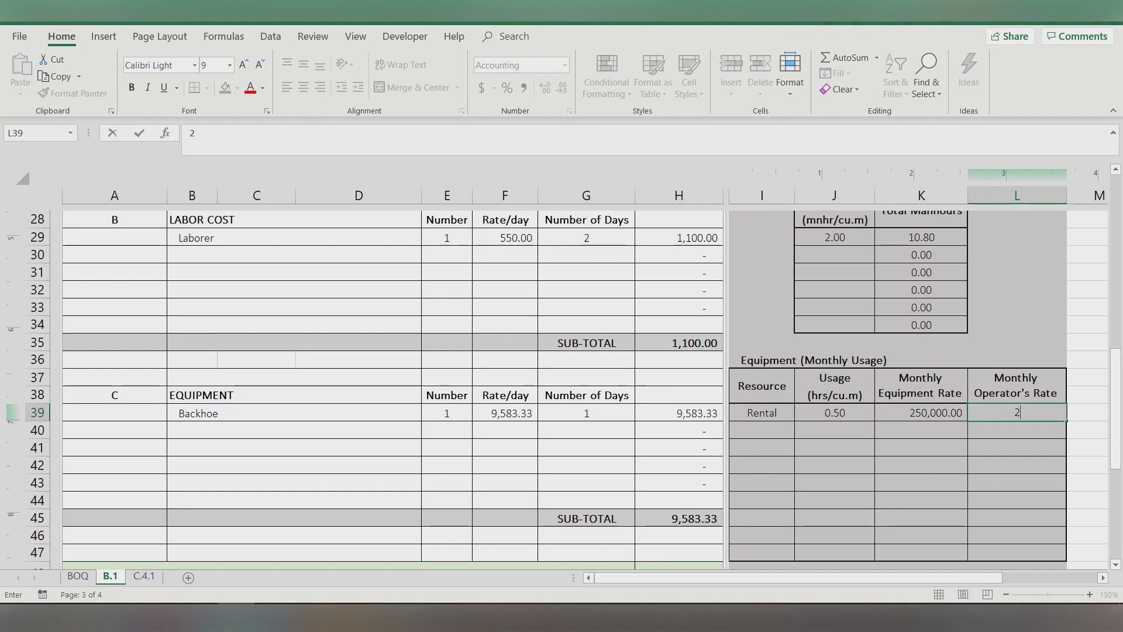
type("5,000")
key("Return")
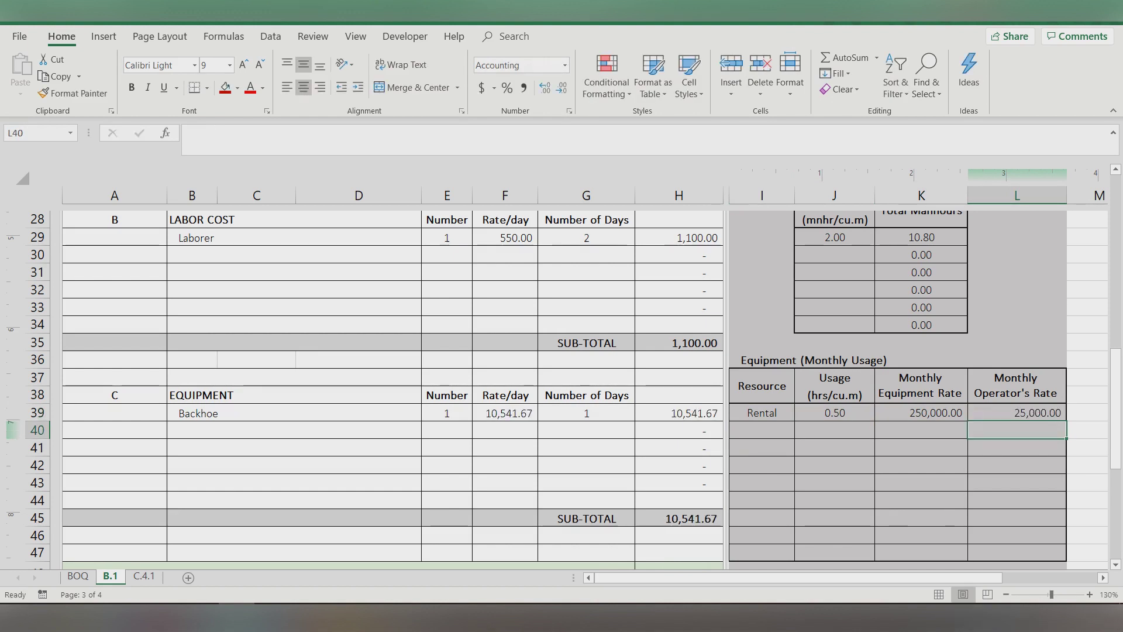
Step: Link the Excavation unit cost in cell E12 of the BOQ sheet to the unit cost computed on sheet B.1
scroll(561, 380, "down", 4)
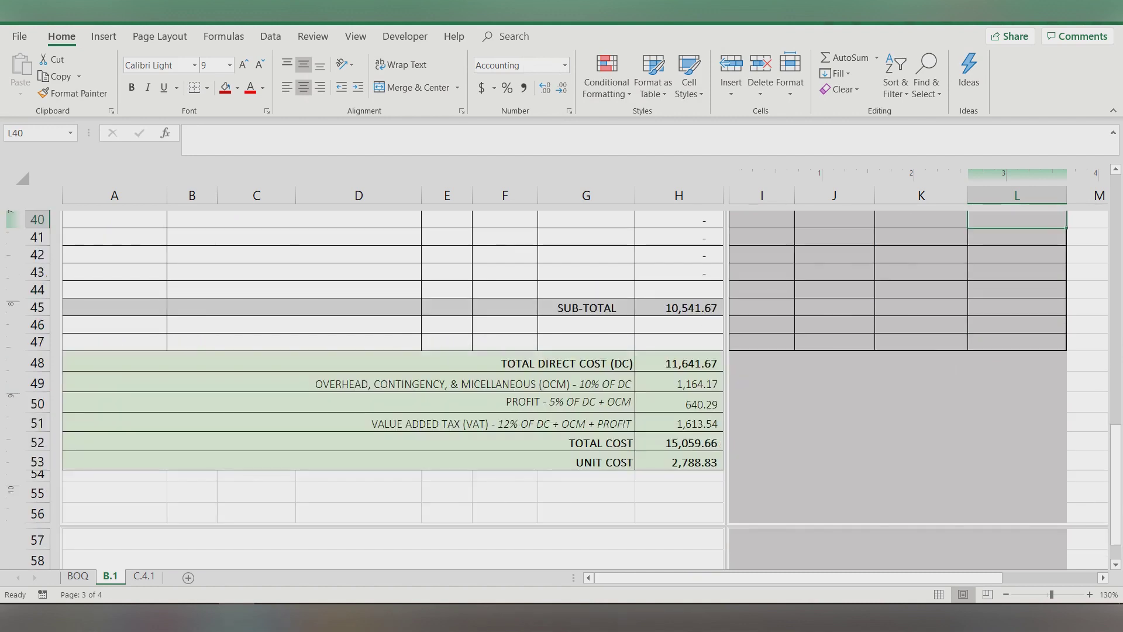
scroll(392, 386, "up", 13)
scroll(392, 386, "down", 3)
scroll(392, 386, "down", 13)
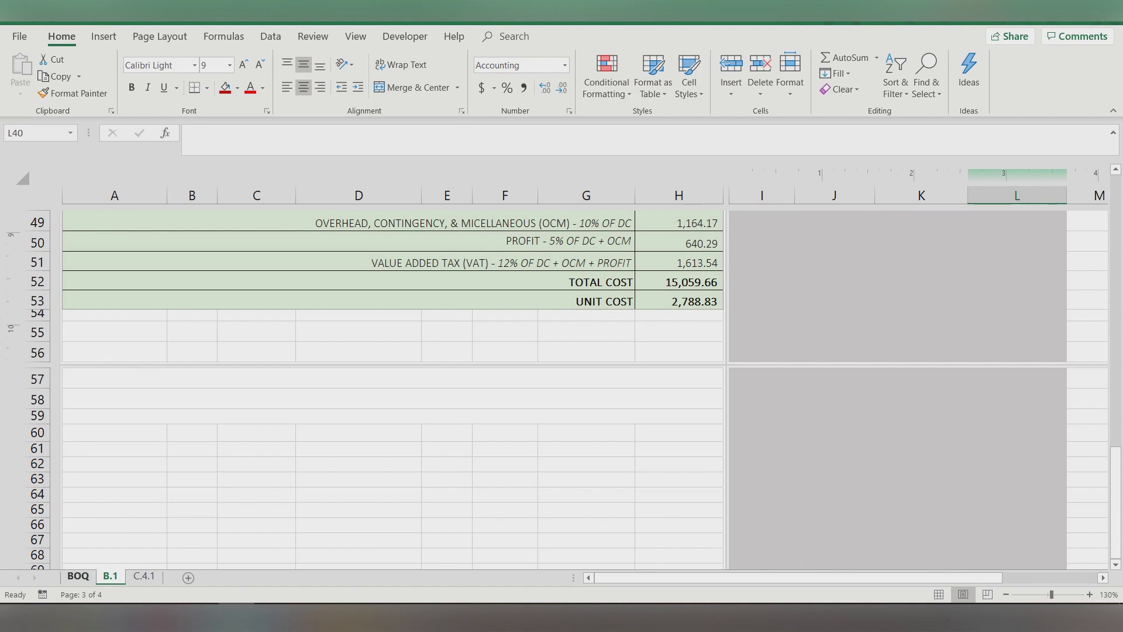
left_click(78, 575)
left_click(567, 382)
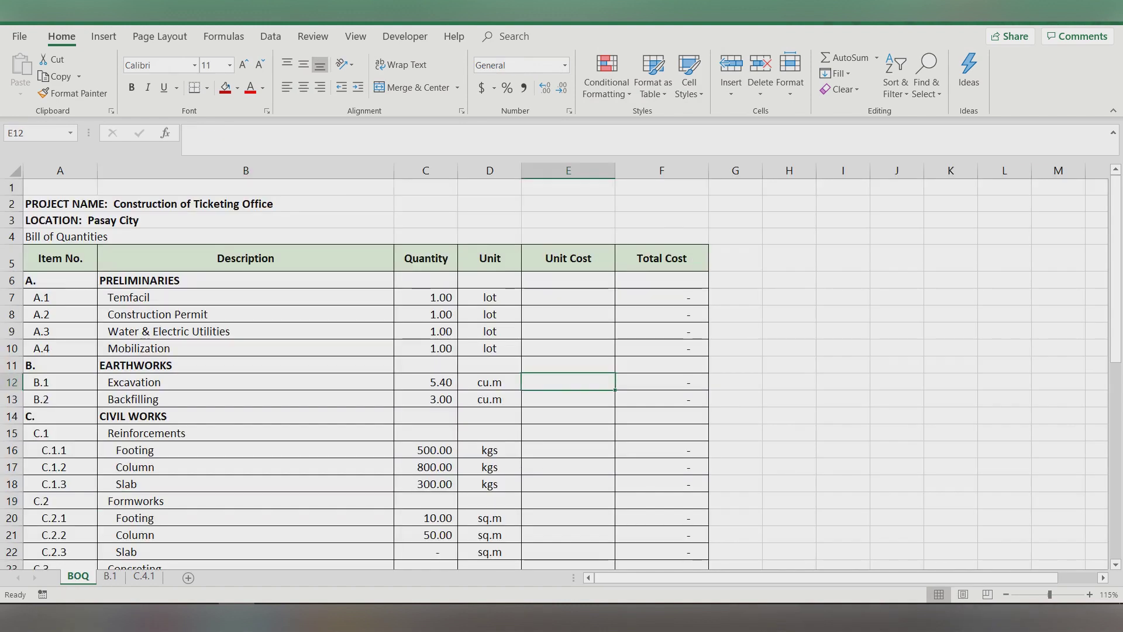
type("=")
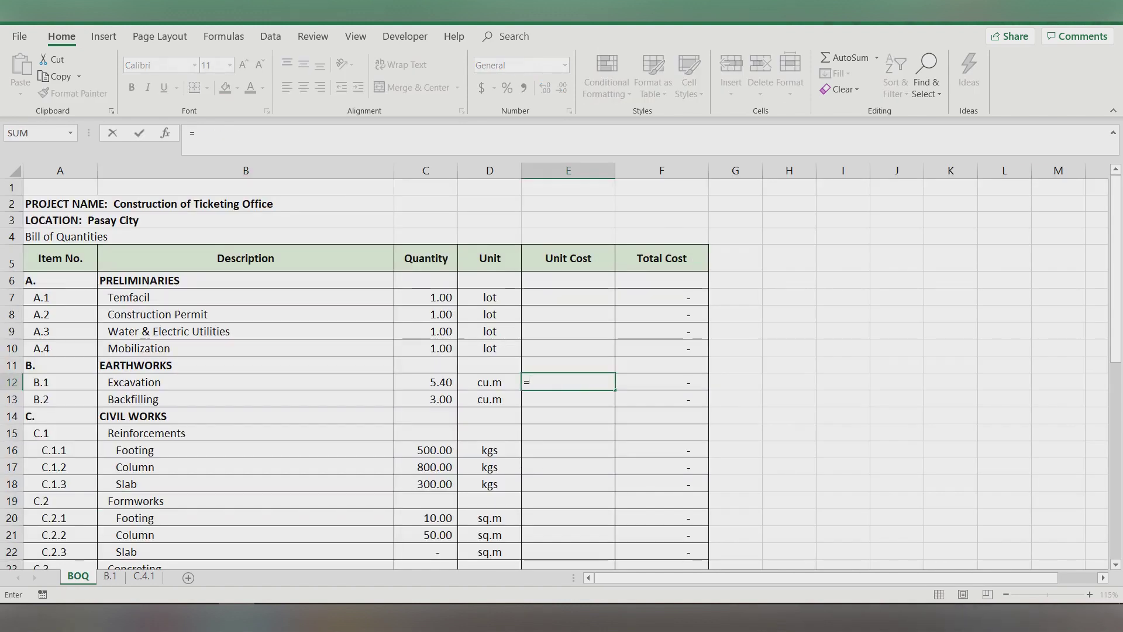
left_click(110, 576)
scroll(392, 386, "up", 3)
left_click(678, 356)
key("Return")
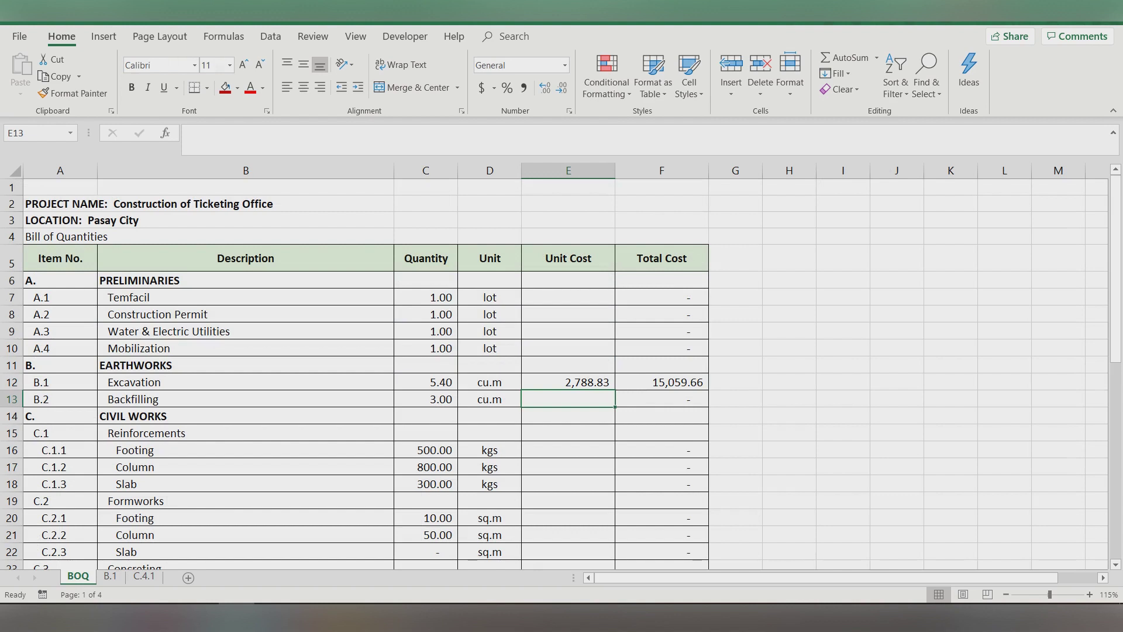
Step: Create a copy of sheet B.1 and place it before sheet C.4.1
right_click(110, 576)
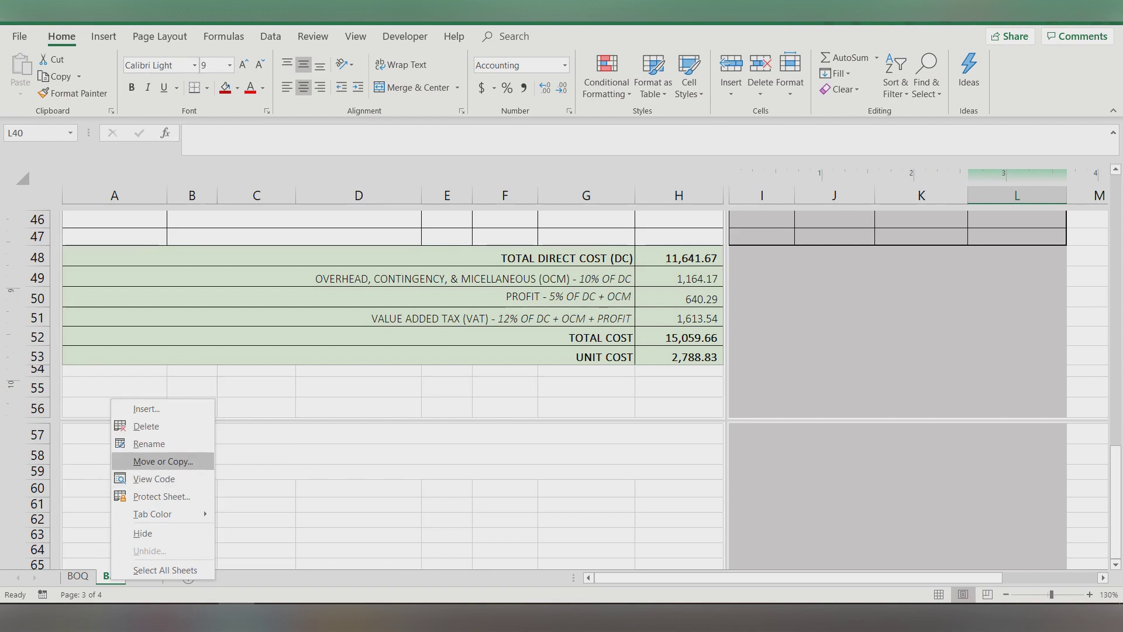
left_click(162, 461)
left_click(63, 457)
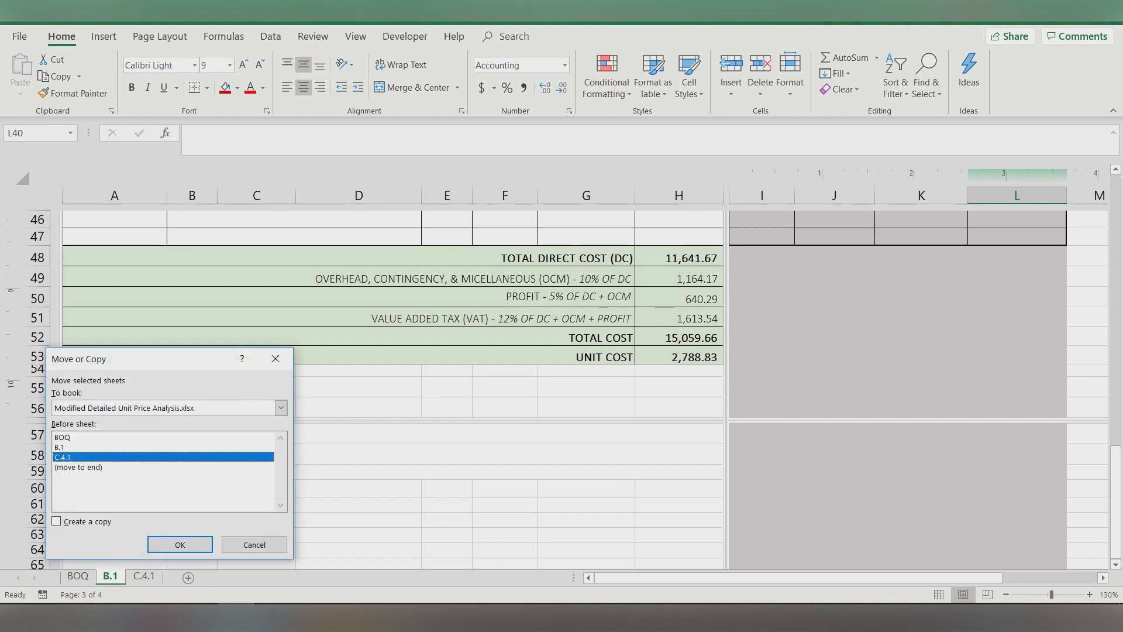
left_click(57, 521)
left_click(179, 544)
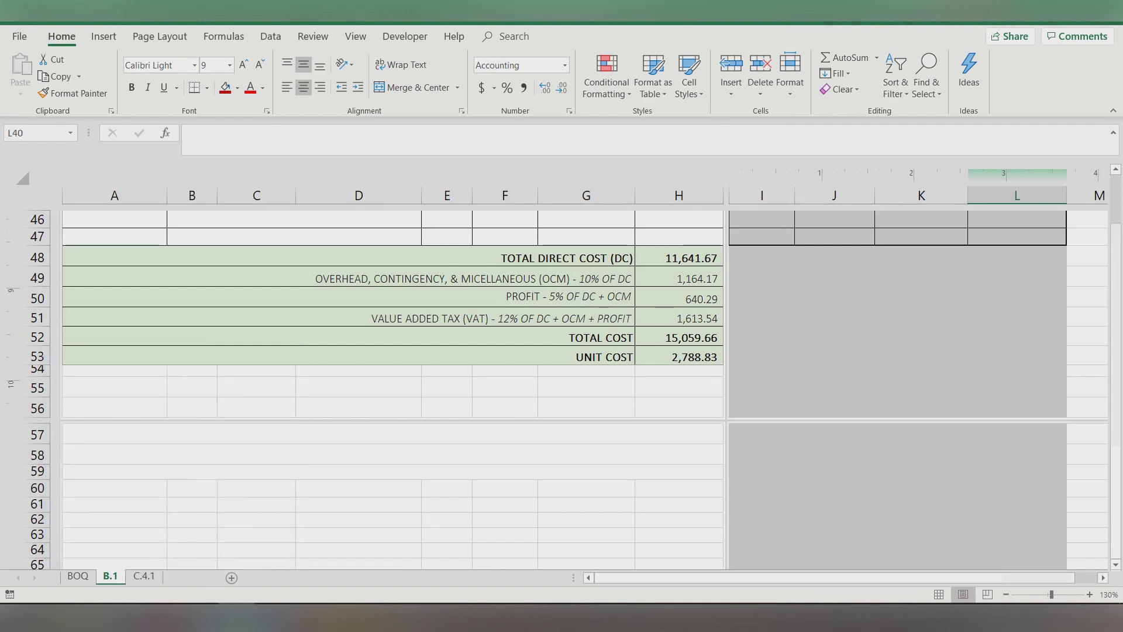
Step: Rename the copied sheet as B.2
right_click(154, 576)
left_click(181, 438)
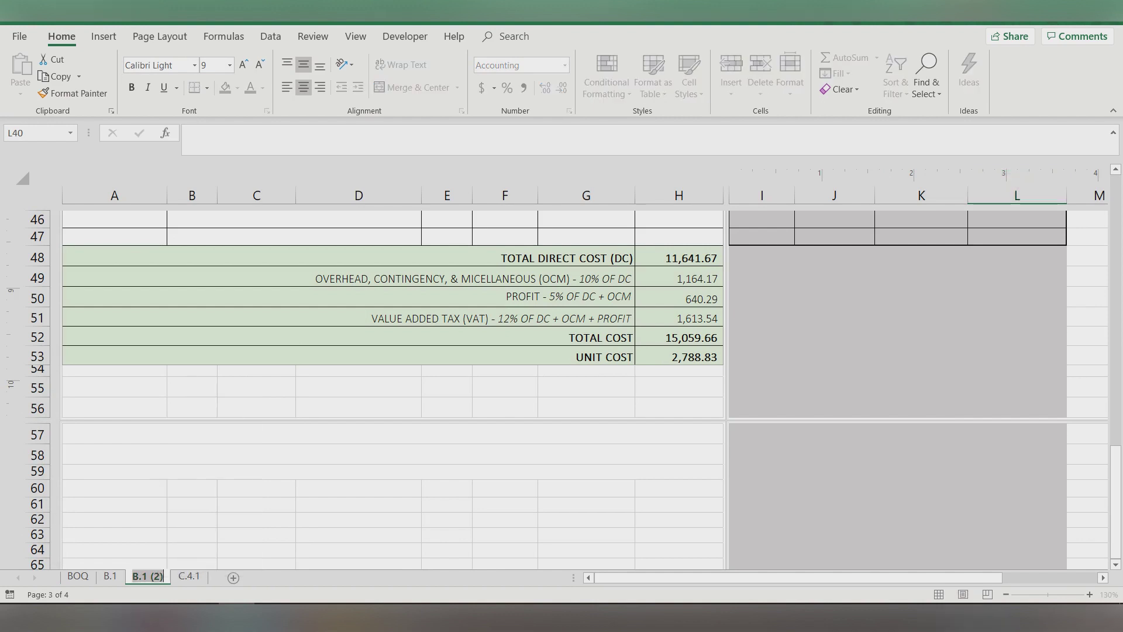
type("B.2")
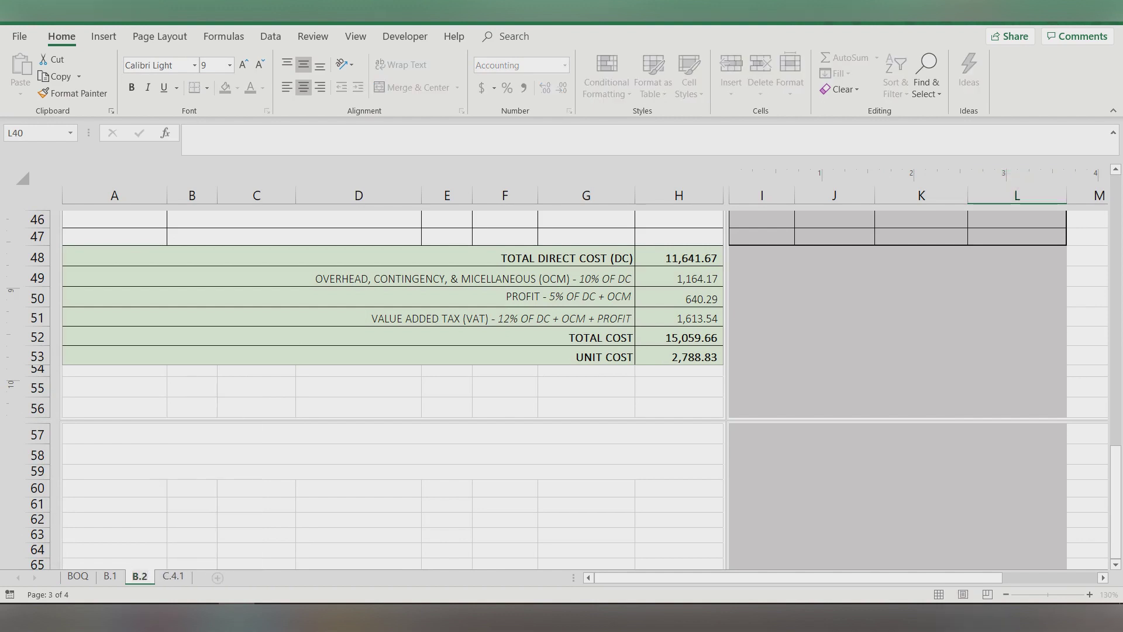
left_click(256, 488)
Step: Point the item number and work description references on sheet B.2 to row 13 of the BOQ sheet
scroll(392, 390, "up", 15)
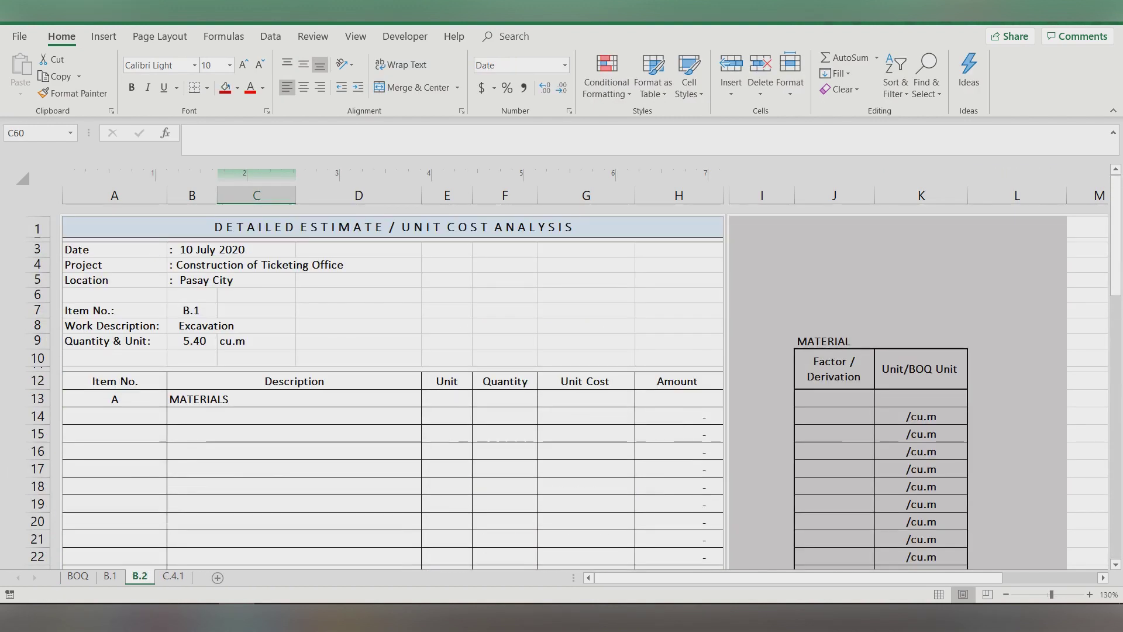
left_click(192, 310)
key("F2")
key("BackSpace")
type("3")
key("Return")
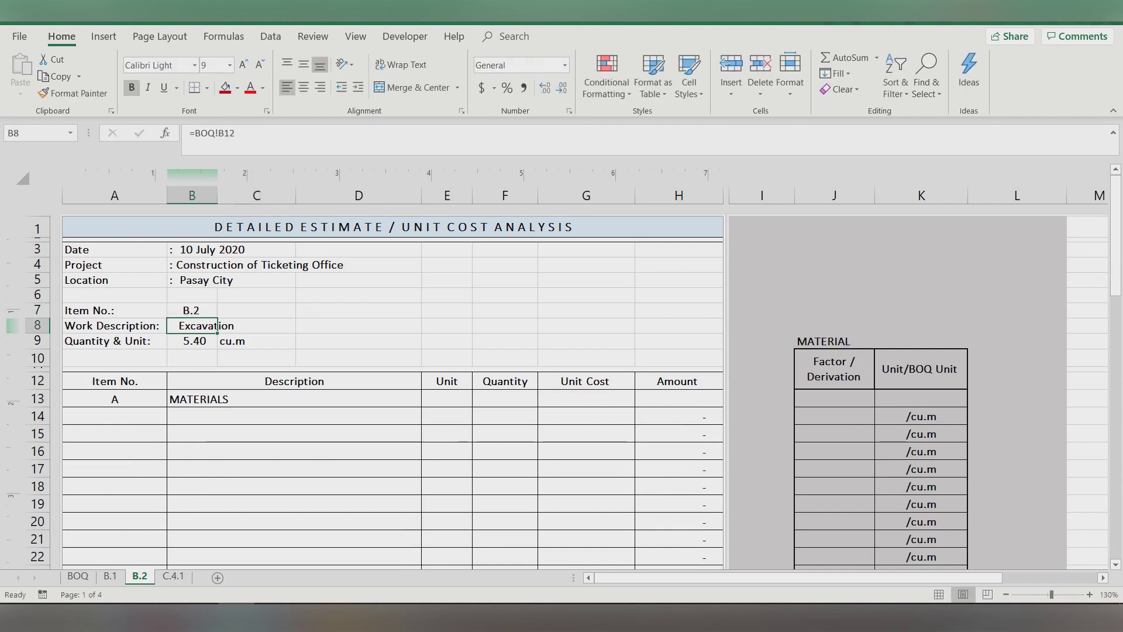
key("F2")
key("BackSpace")
type("3")
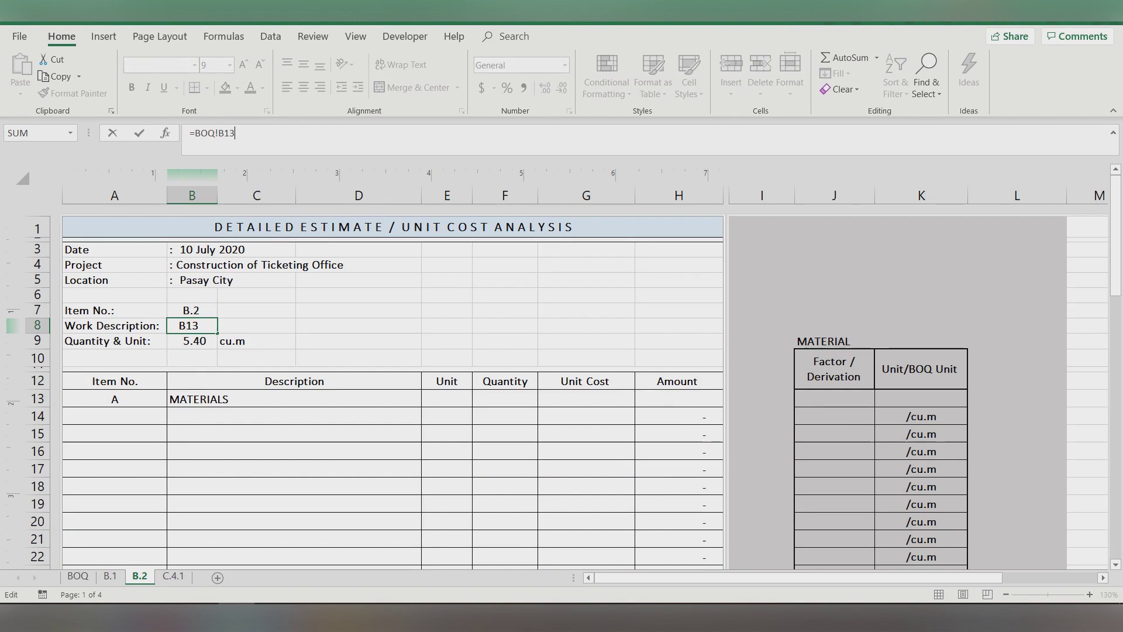
key("Return")
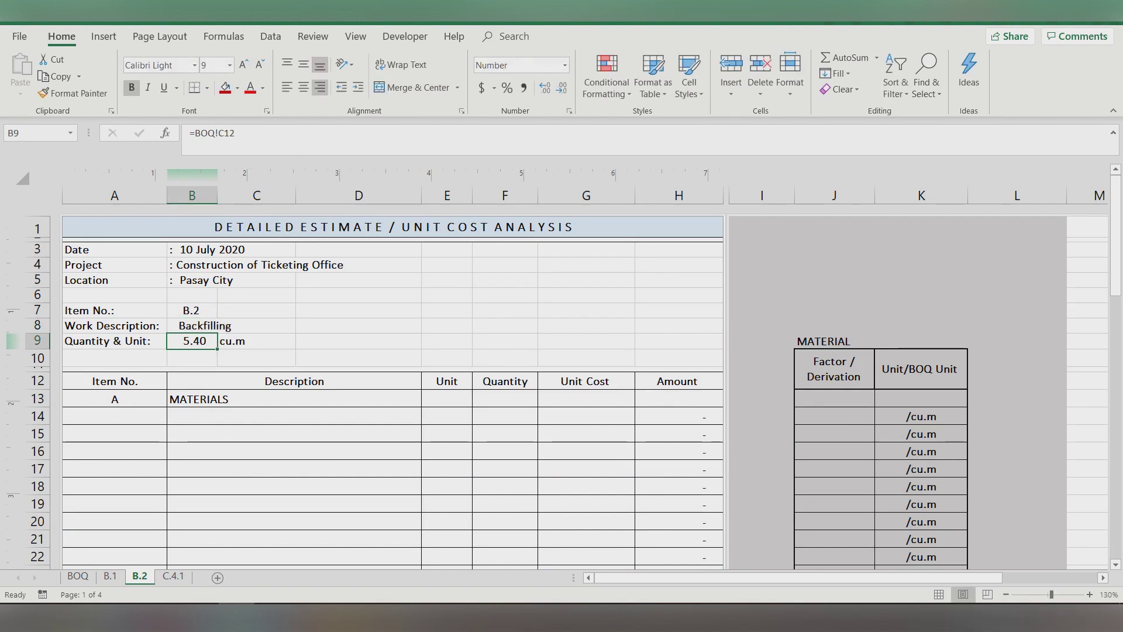
Step: Point the quantity and unit references in row 9 of sheet B.2 to row 13 of the BOQ sheet
key("F2")
key("BackSpace")
type("3")
key("Return")
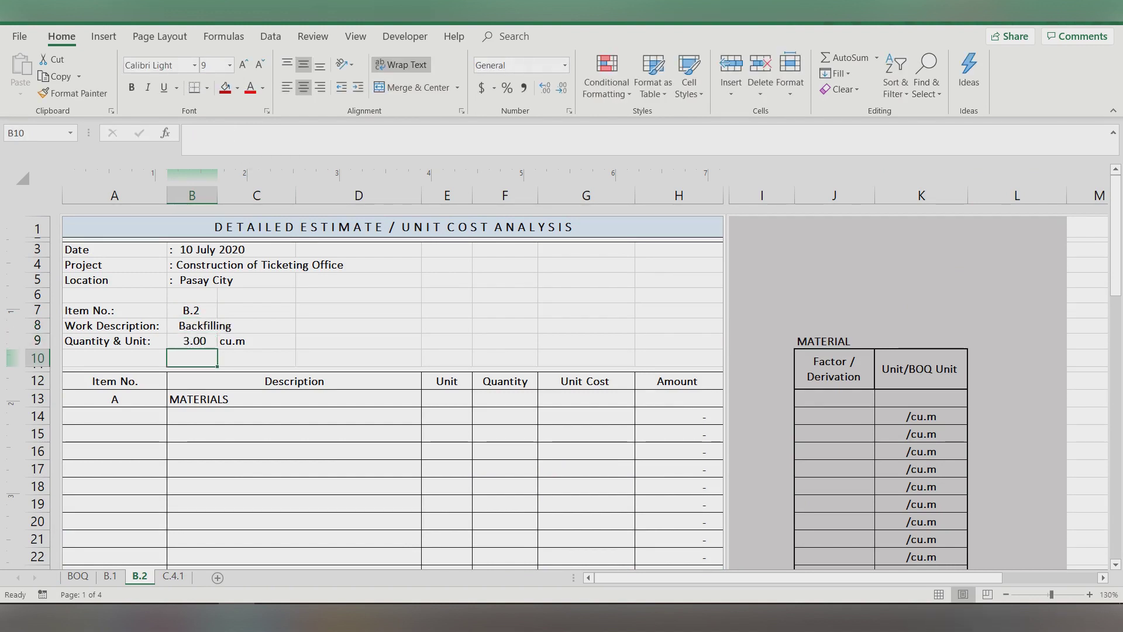
left_click(256, 341)
key("F2")
key("BackSpace")
type("3")
key("Return")
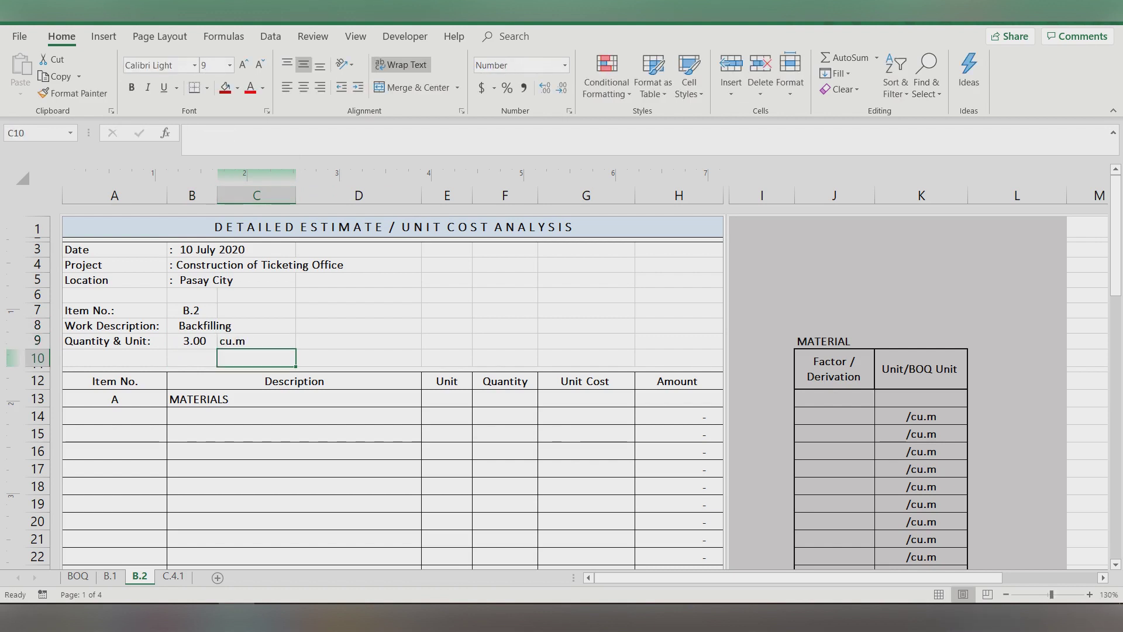
left_click(294, 416)
left_click(294, 486)
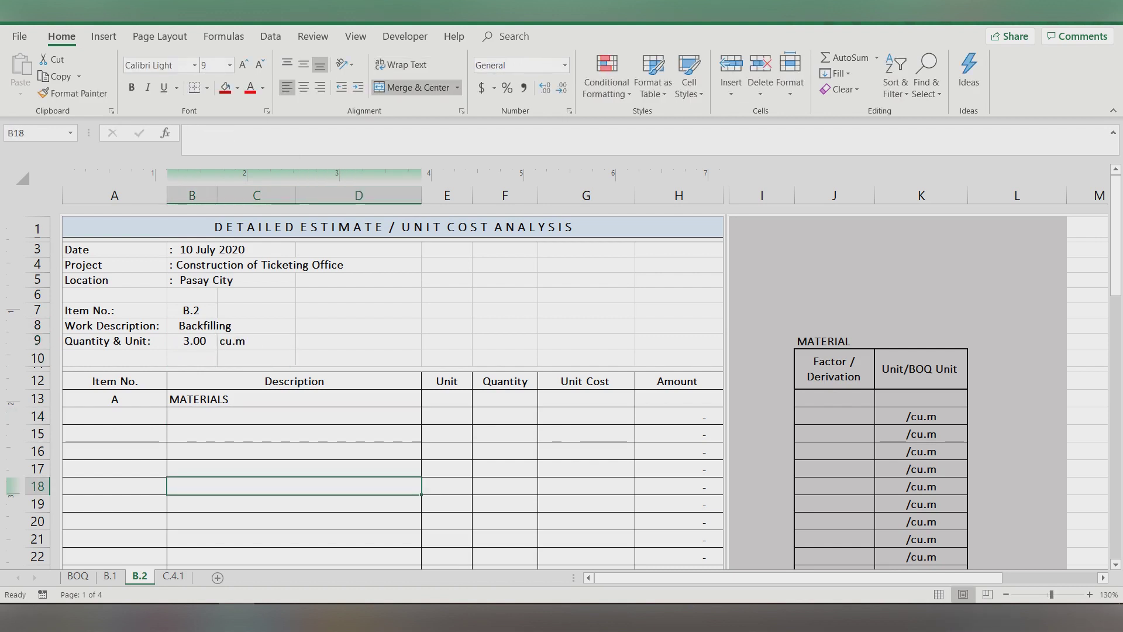
Step: Enter Backfill as the first material in row 14 of sheet B.2, with unit cu.m and unit cost 1,500
left_click(294, 416)
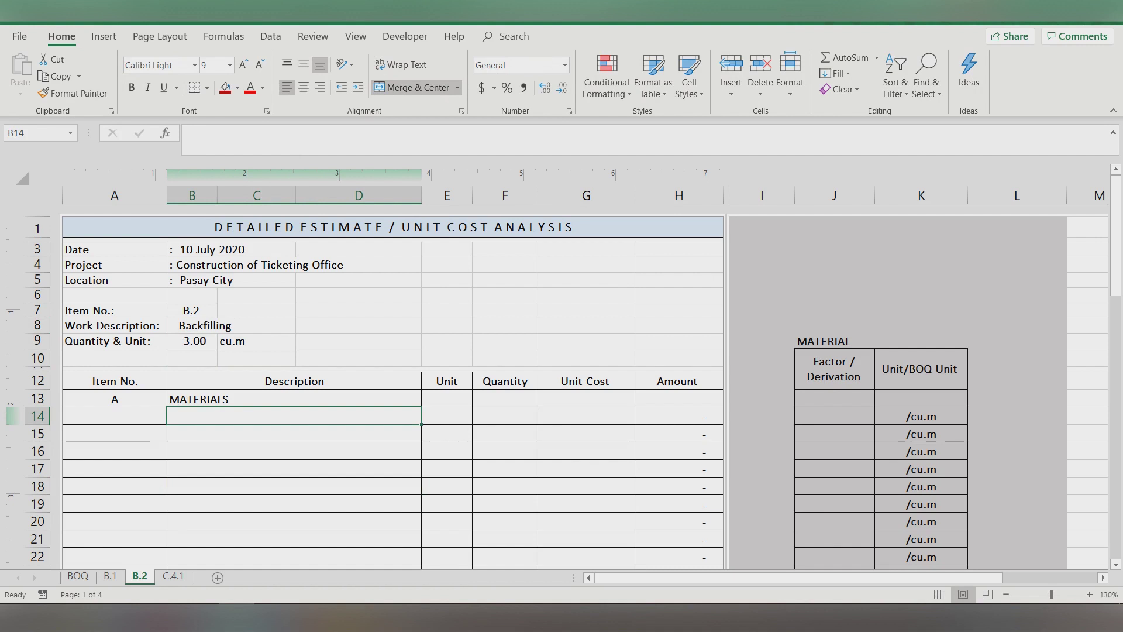
scroll(392, 392, "down", 8)
scroll(392, 391, "up", 8)
type("Backfill")
key("Tab")
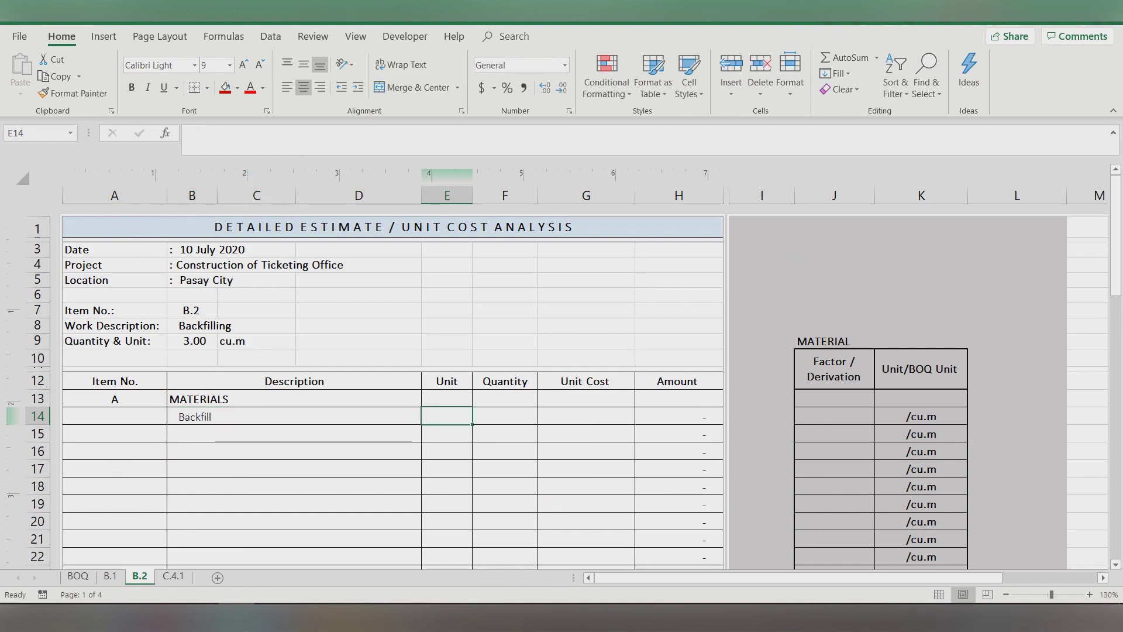
type("cu.m")
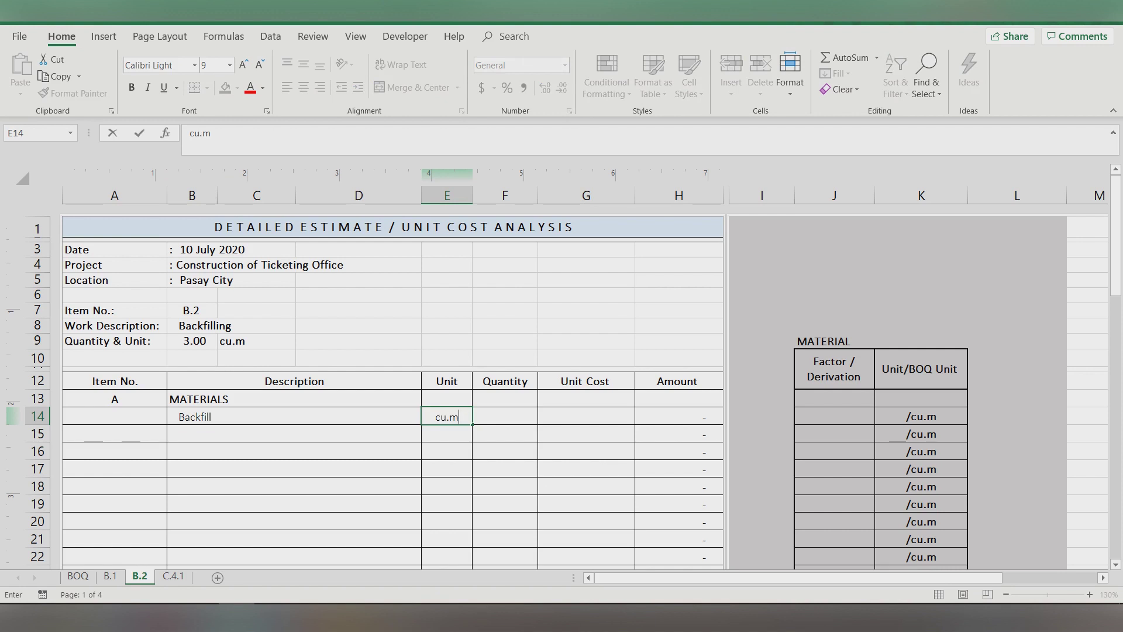
key("Tab")
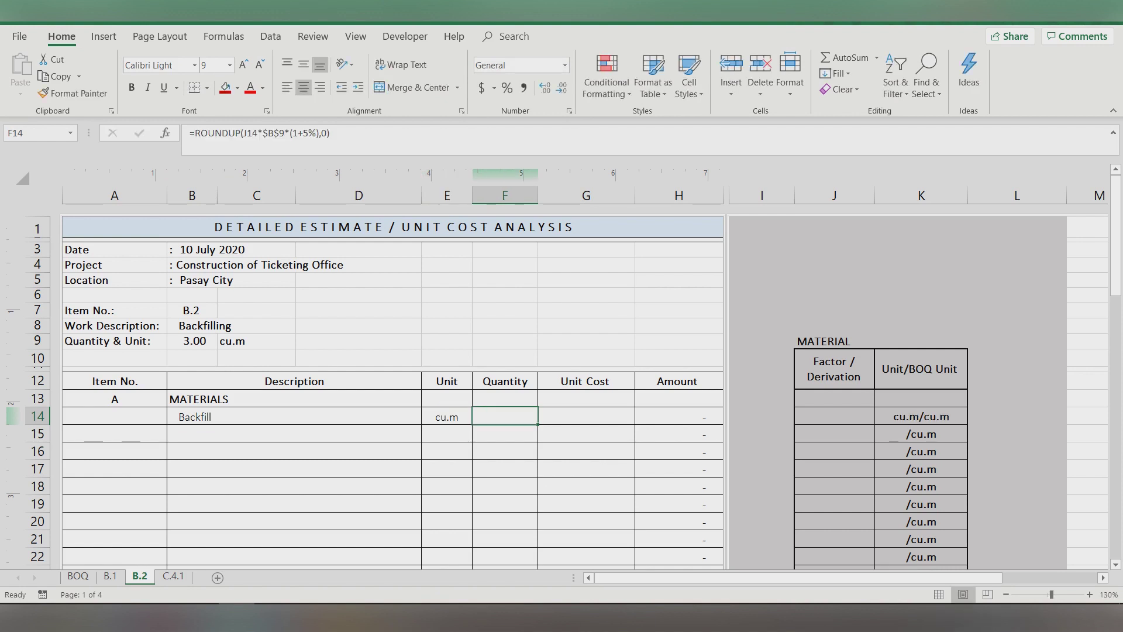
left_click(586, 416)
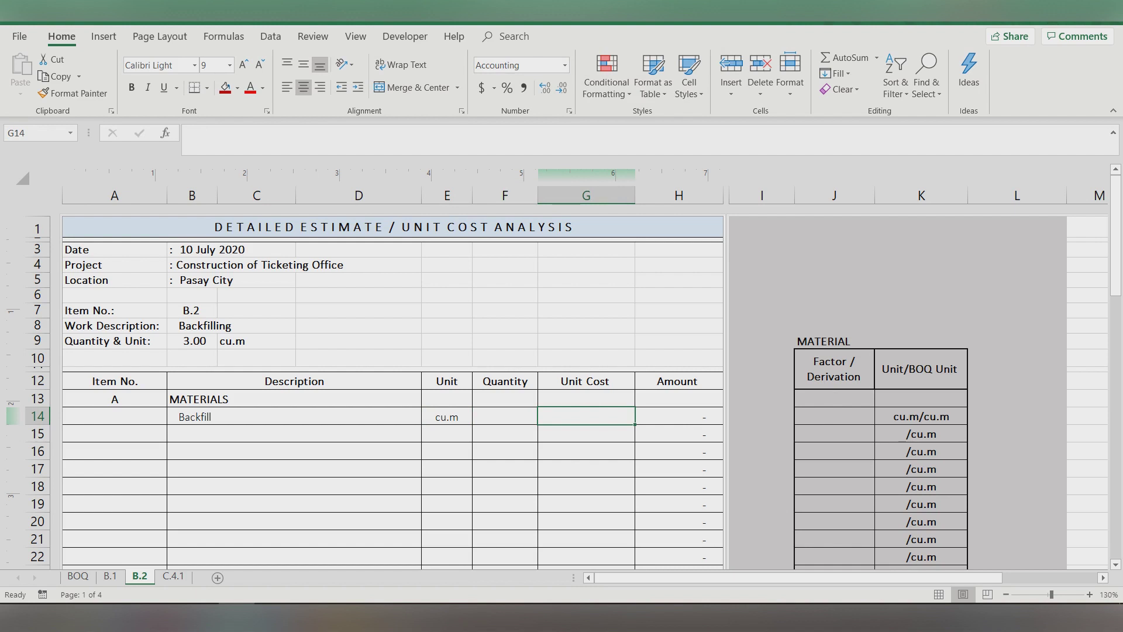
type("150")
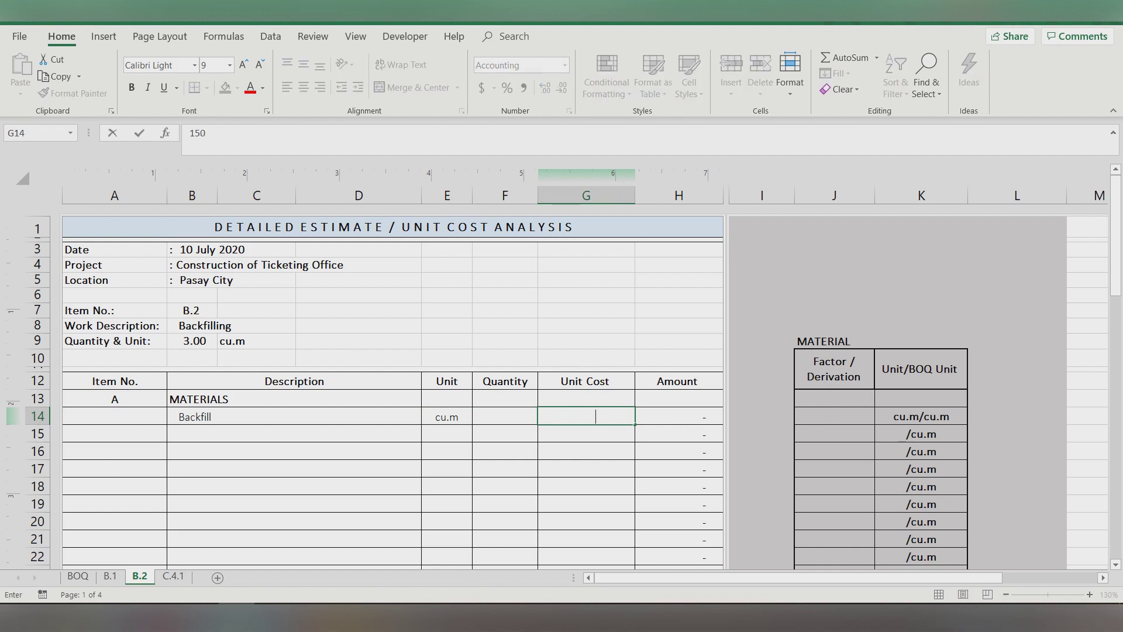
key("Return")
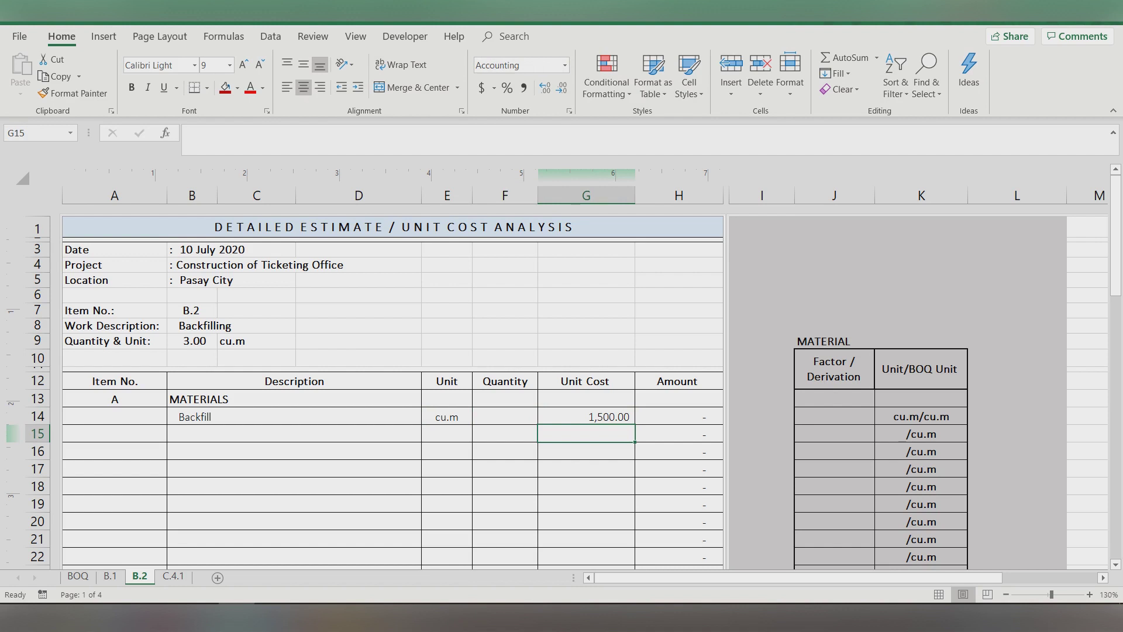
Step: Set the backfill material's factor in cell J14 with the formula =1*1.25
left_click(834, 416)
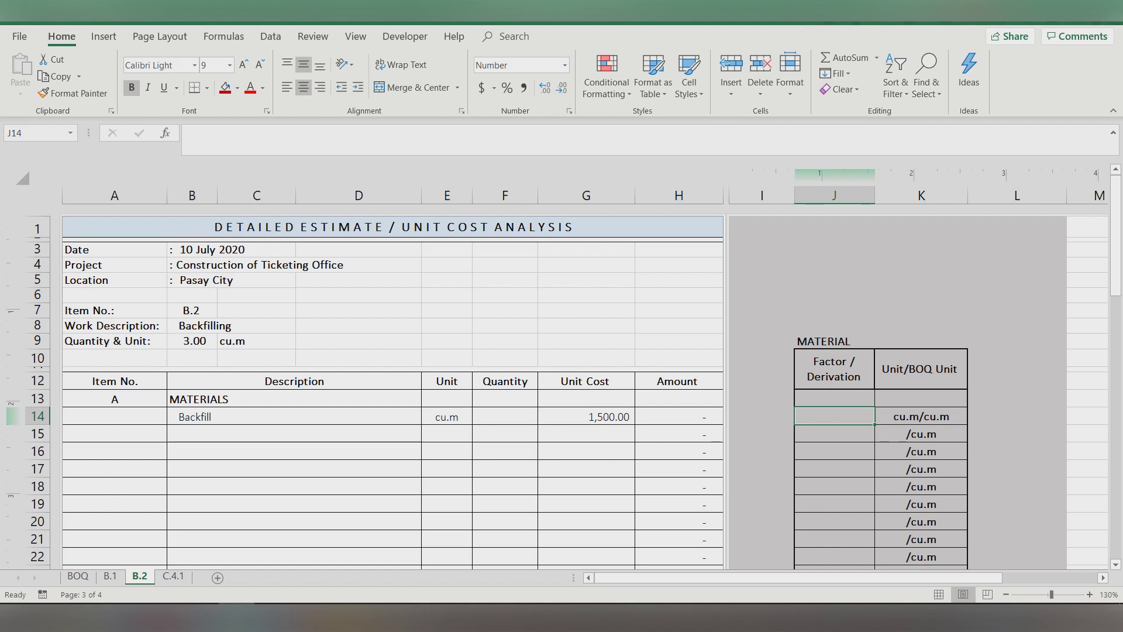
type("=")
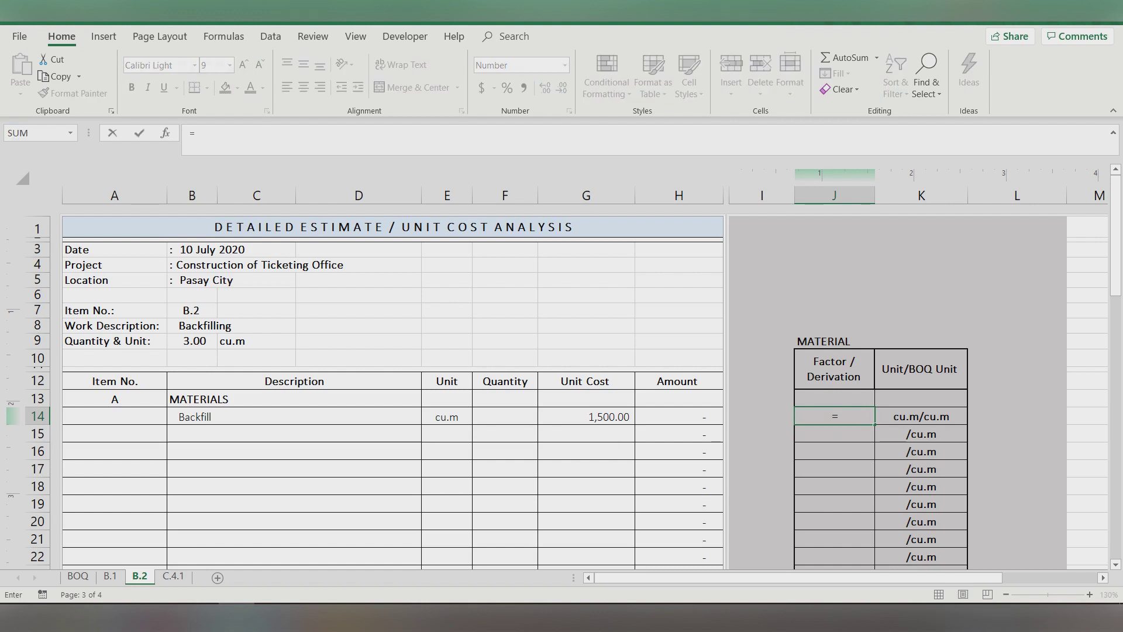
type("1")
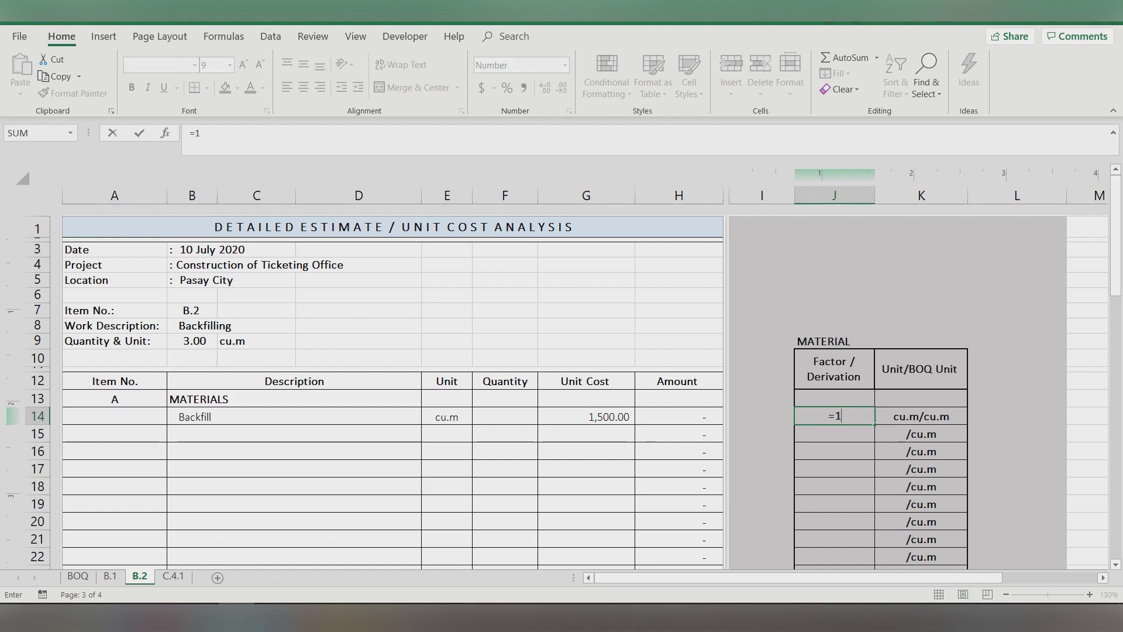
type("*1.25")
key("Return")
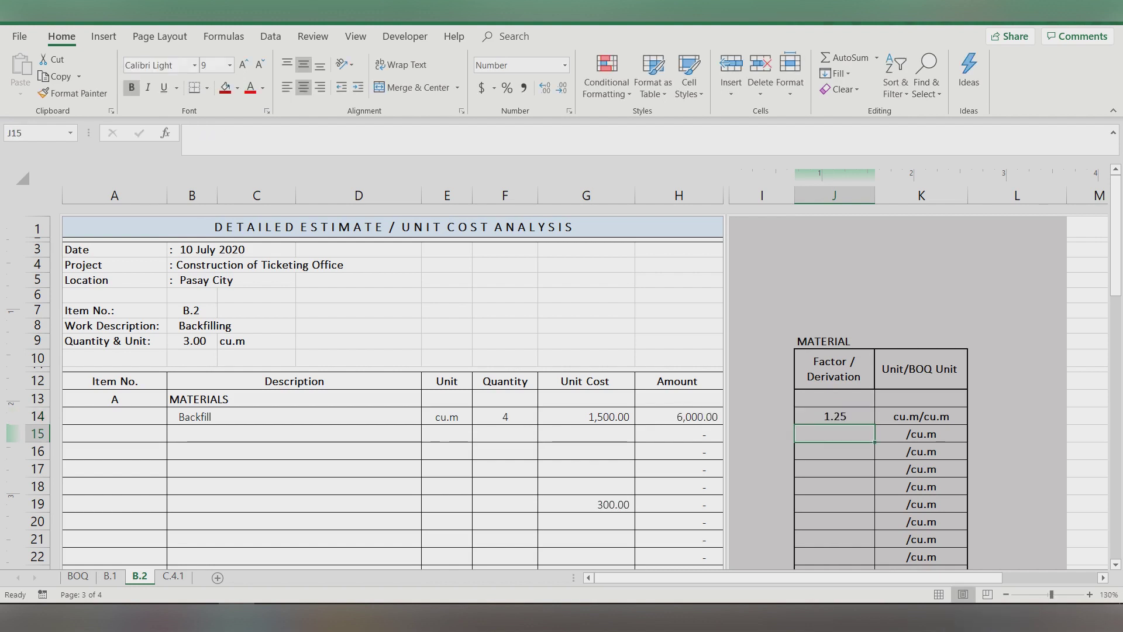
Step: Examine the backfill factor and quantity formulas, and the laborer's daily rate and number-of-days formula
left_click(834, 416)
left_click(834, 451)
left_click(834, 416)
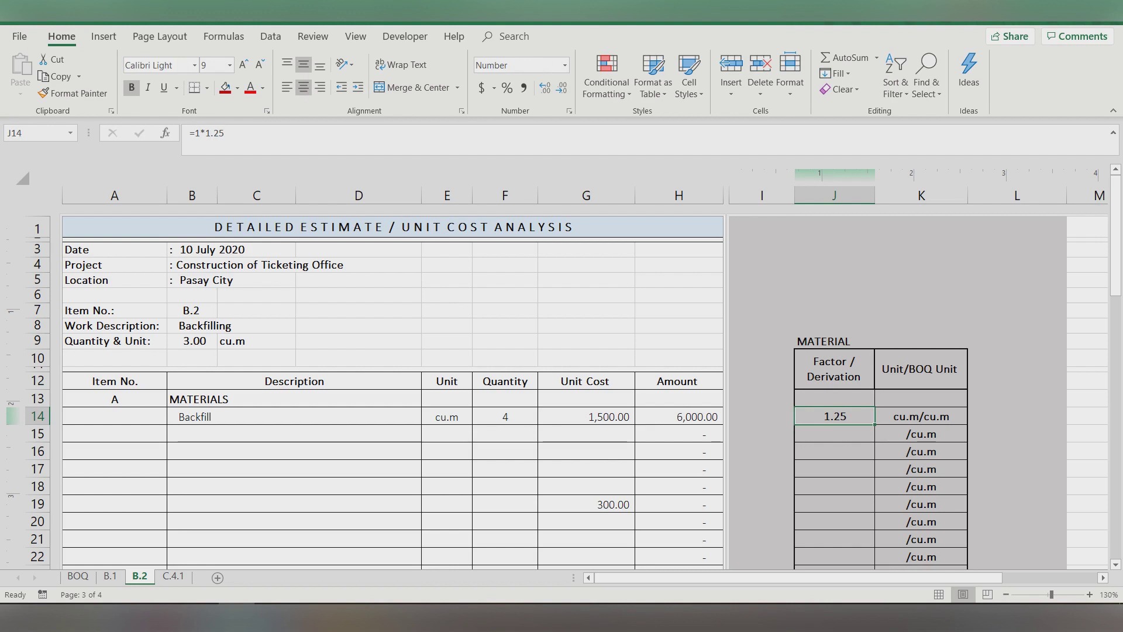
left_click(505, 434)
left_click(505, 416)
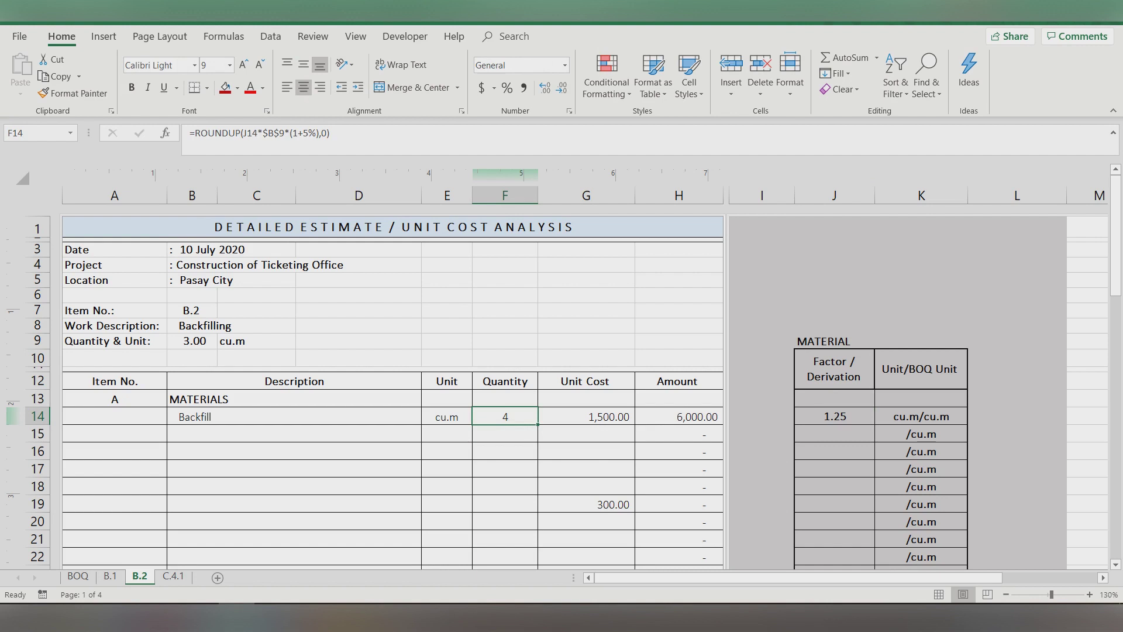
scroll(504, 381, "down", 5)
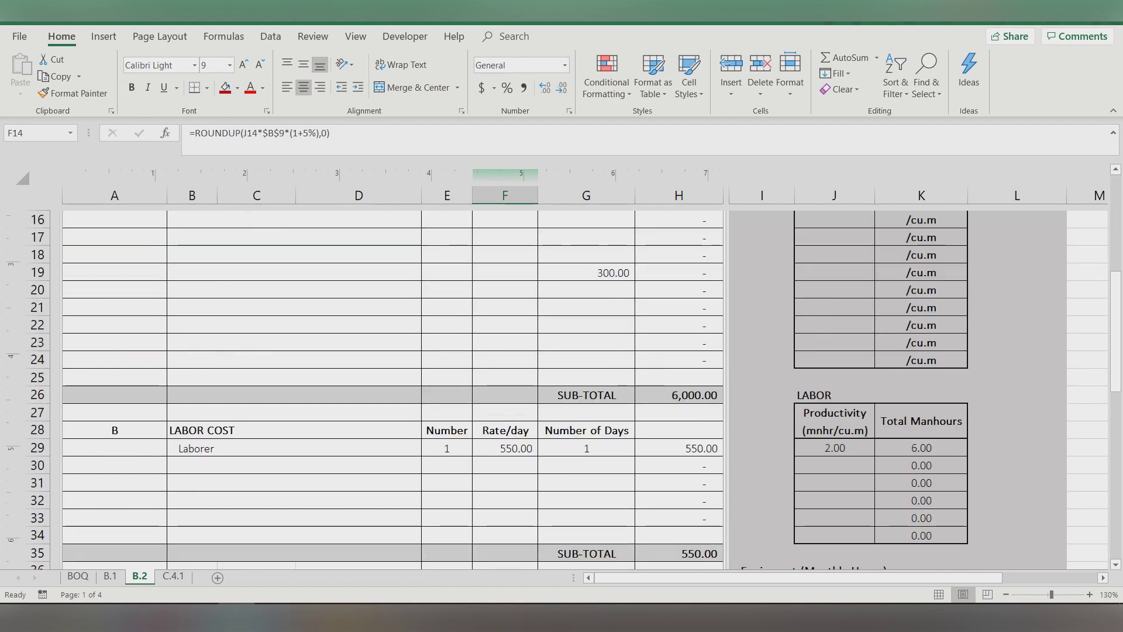
left_click(294, 448)
left_click(504, 448)
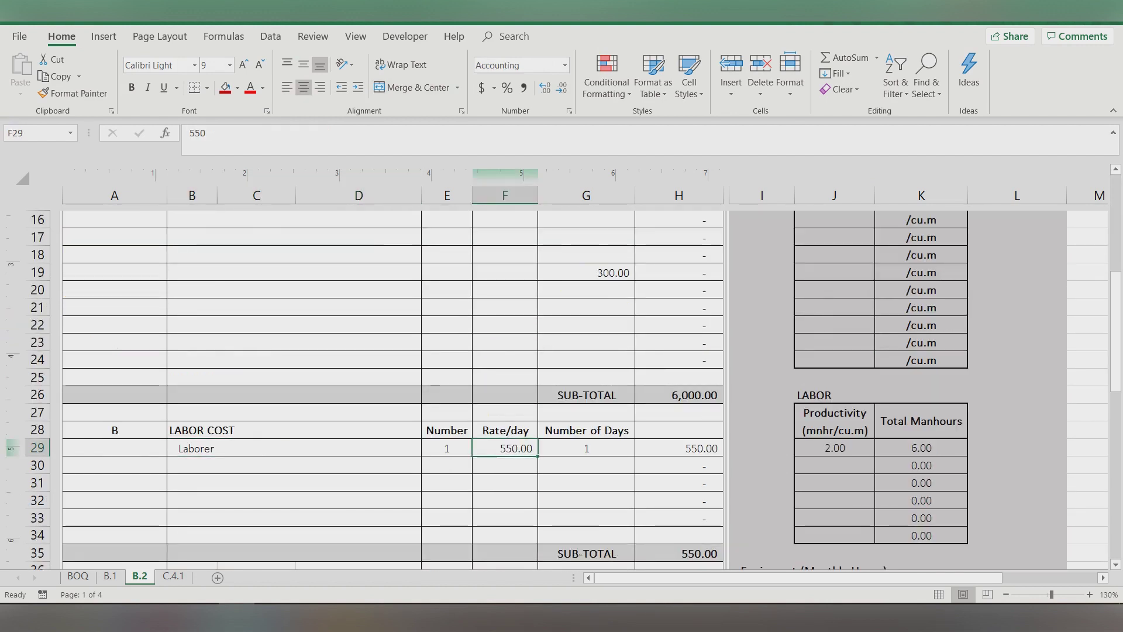
left_click(586, 448)
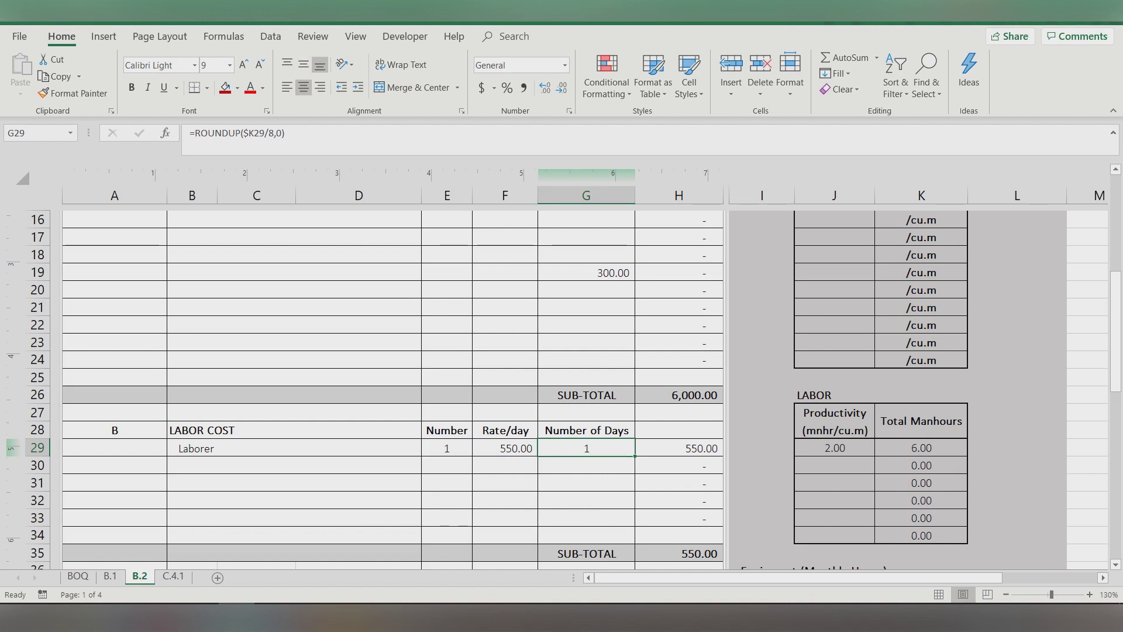
left_click(294, 448)
scroll(392, 386, "up", 5)
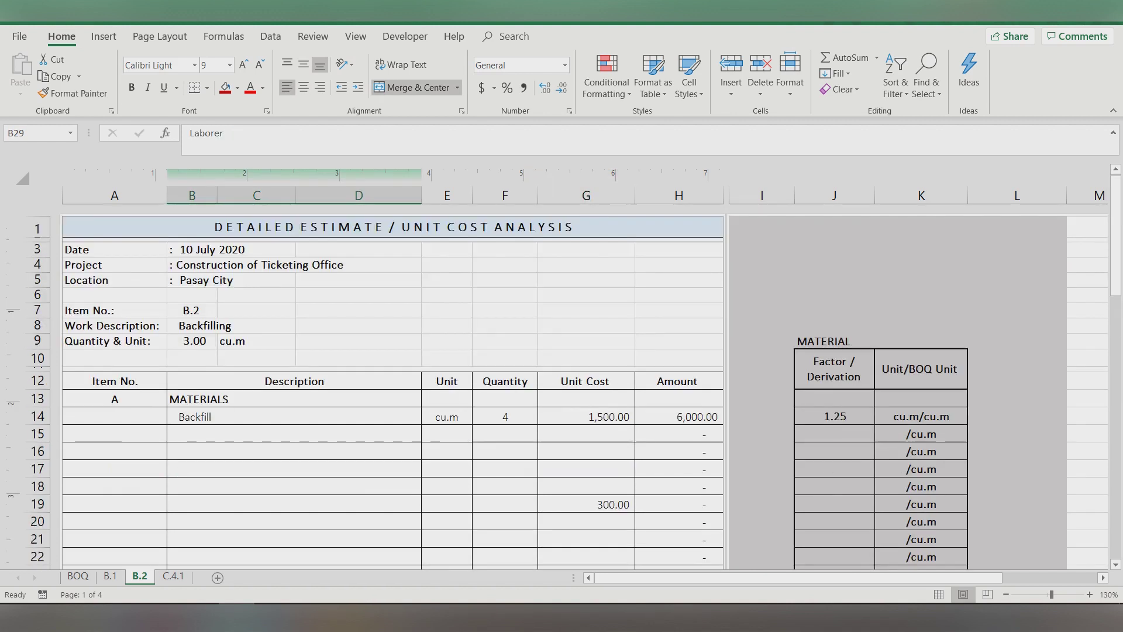
Step: Set the number of laborers to 2 in row 29 of the labor cost section
scroll(392, 386, "down", 3)
scroll(392, 386, "down", 3)
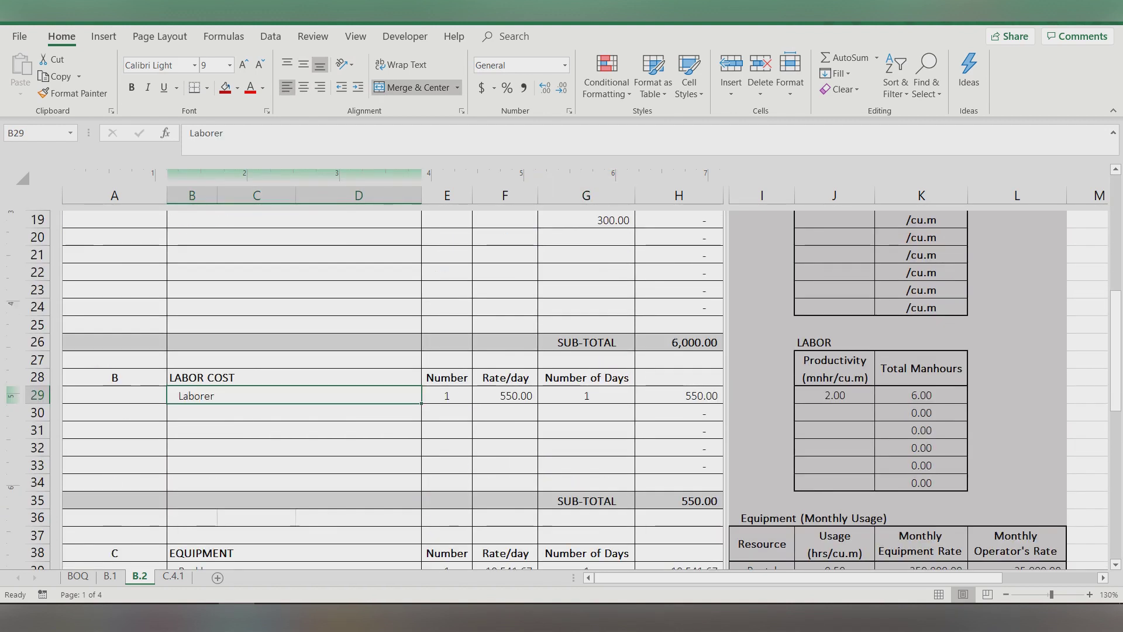
left_click(446, 395)
type("2")
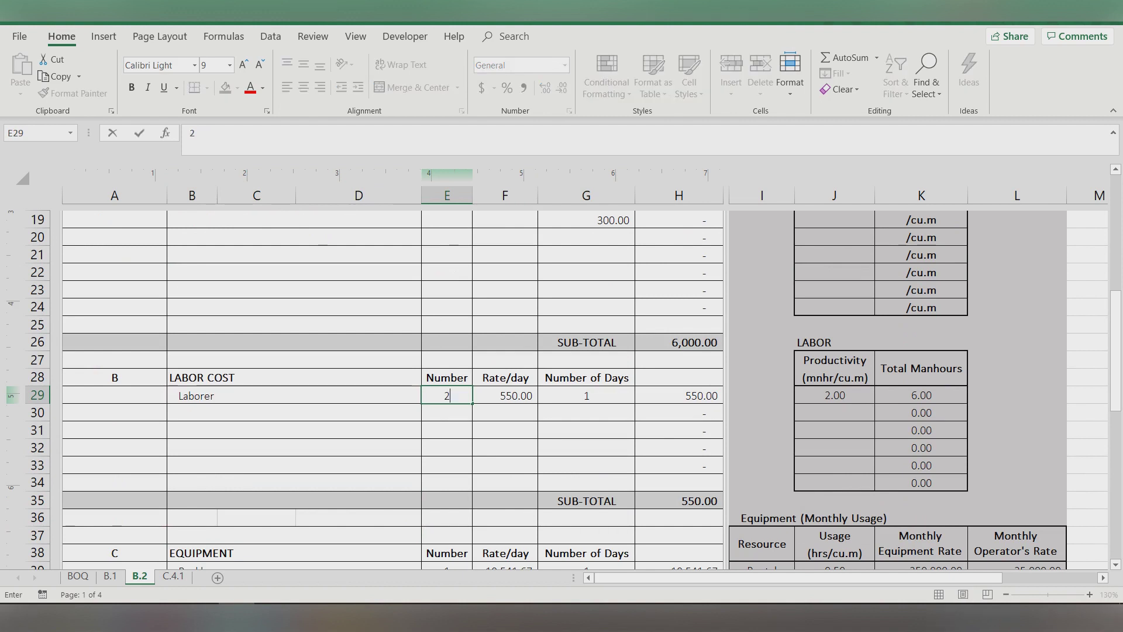
left_click(586, 430)
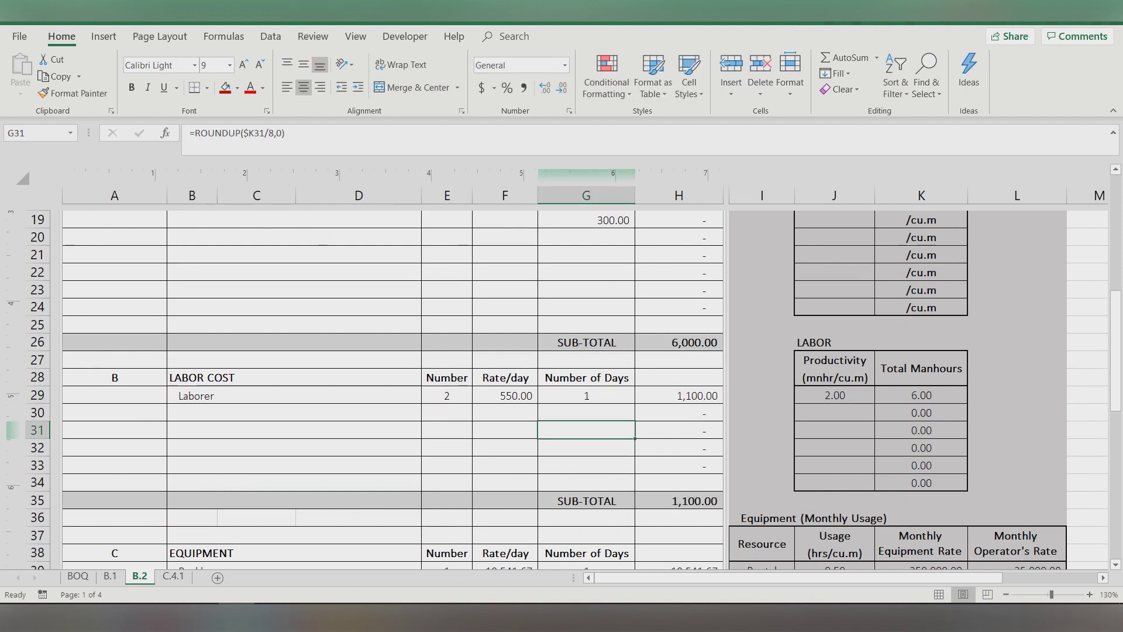
Step: Set the laborer productivity to 3 mnhr/cu.m in cell J29
left_click(834, 395)
scroll(562, 386, "up", 2)
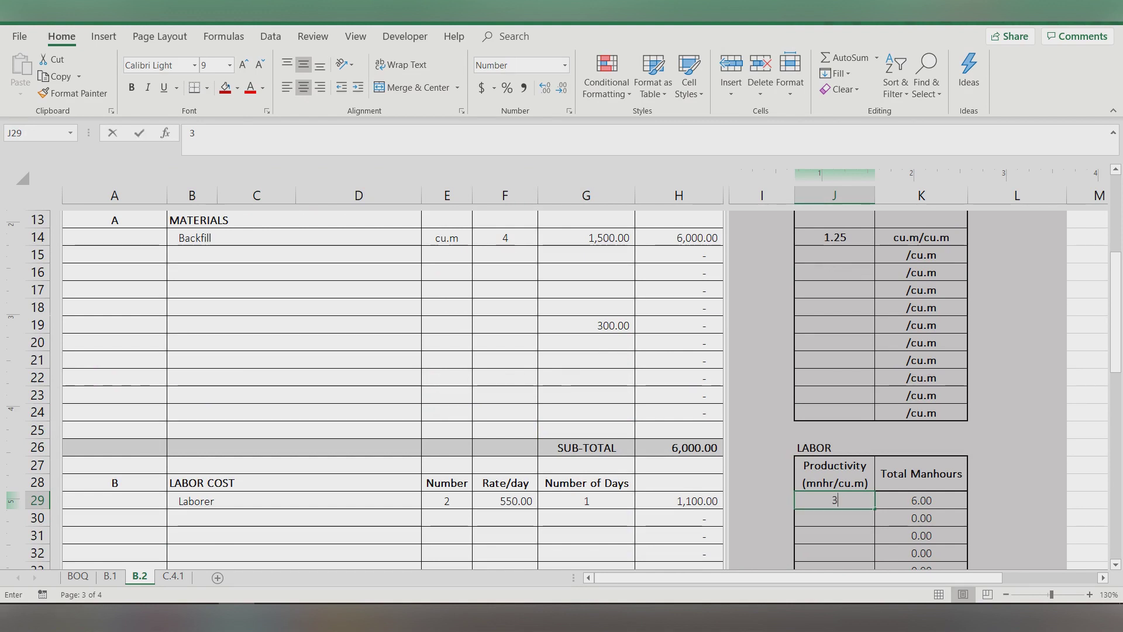
type("3")
key("Return")
key("Return")
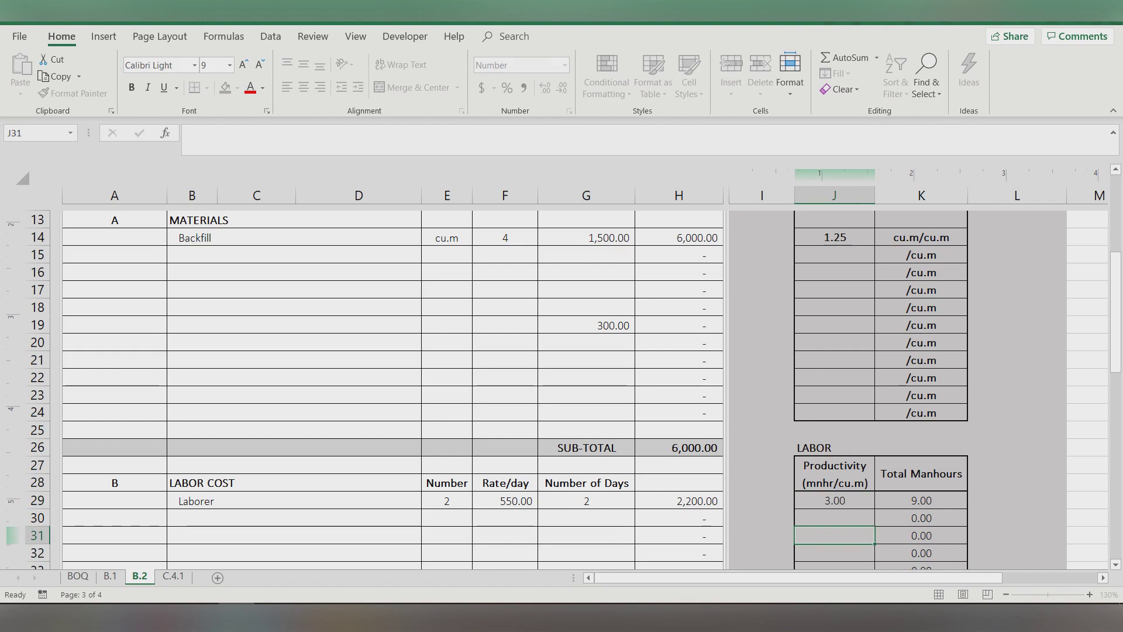
Step: Replace the backhoe in row 39 of the equipment section with Truck
scroll(392, 386, "down", 5)
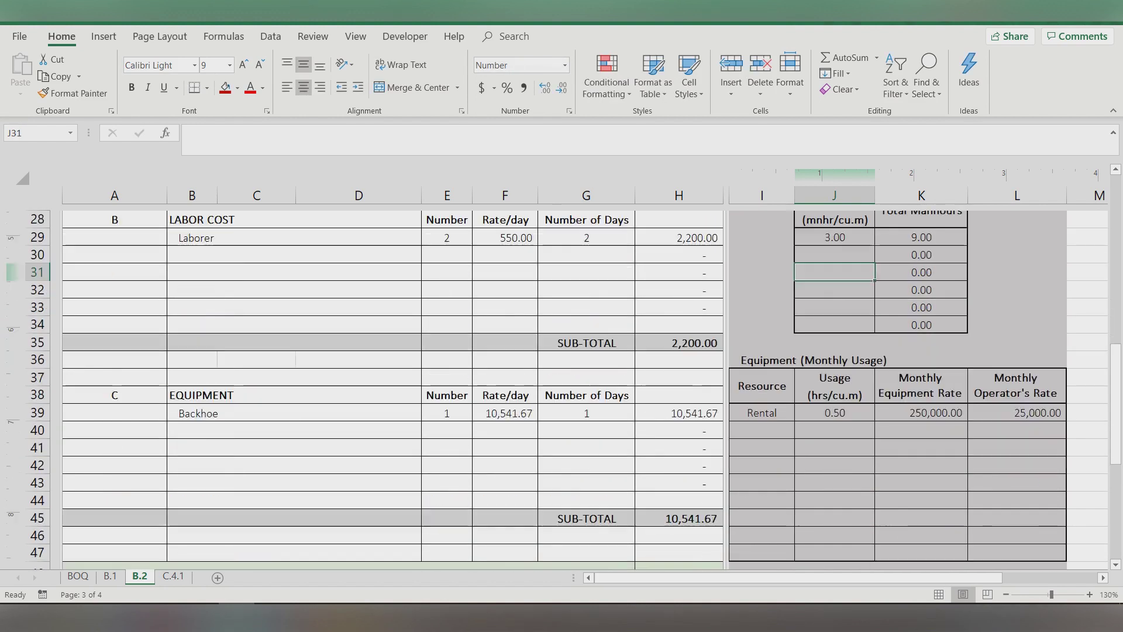
scroll(392, 386, "up", 1)
scroll(392, 387, "up", 2)
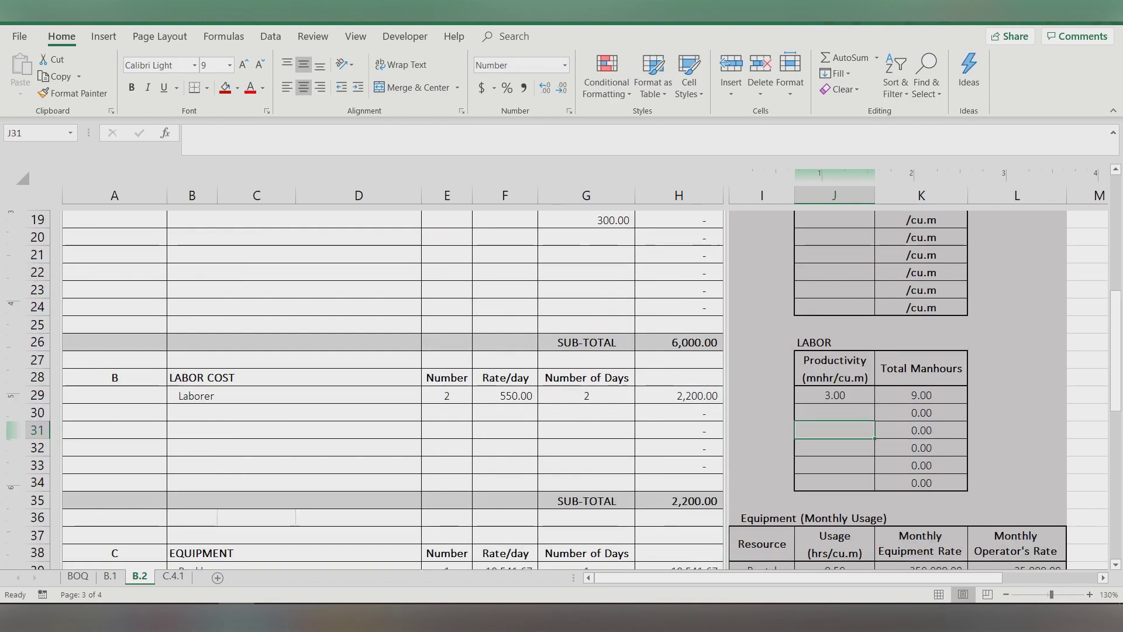
scroll(392, 386, "down", 3)
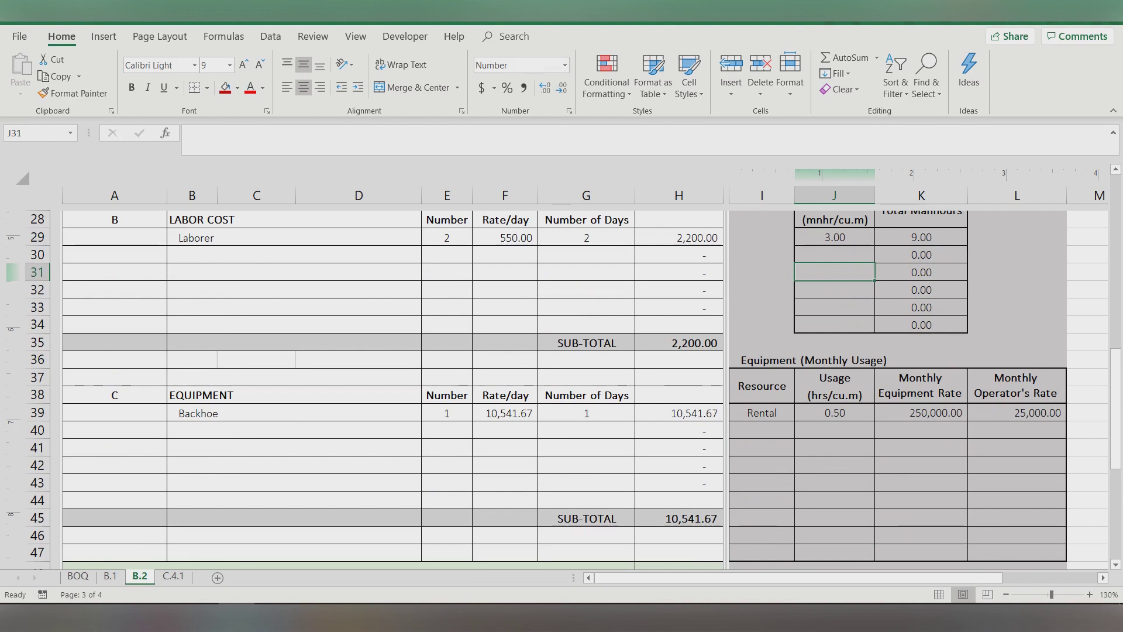
left_click(294, 413)
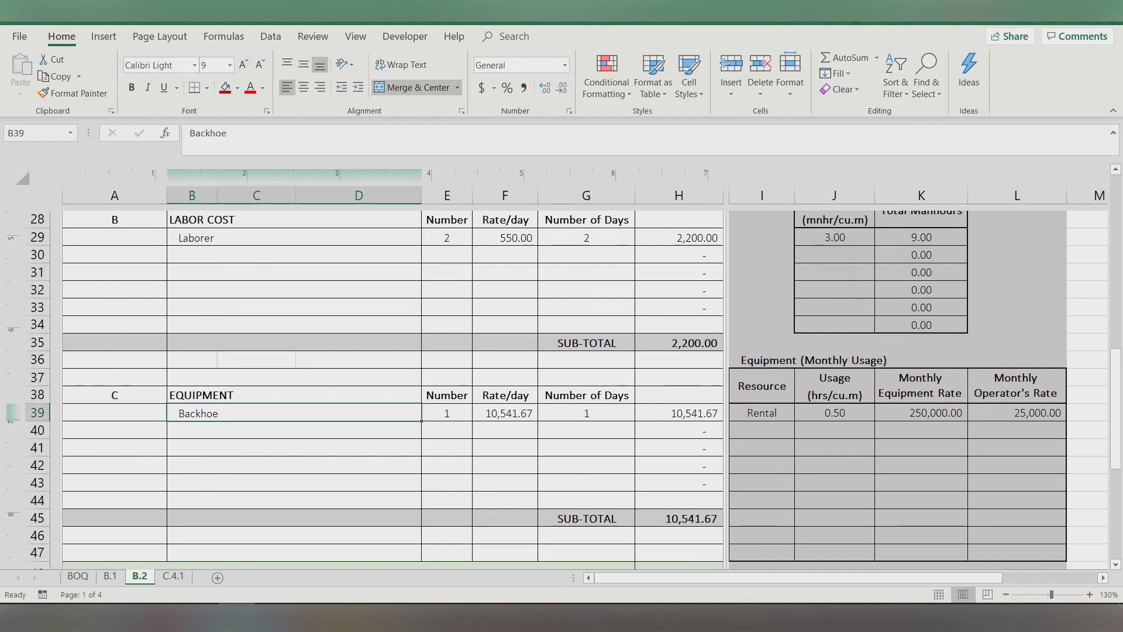
scroll(392, 386, "up", 9)
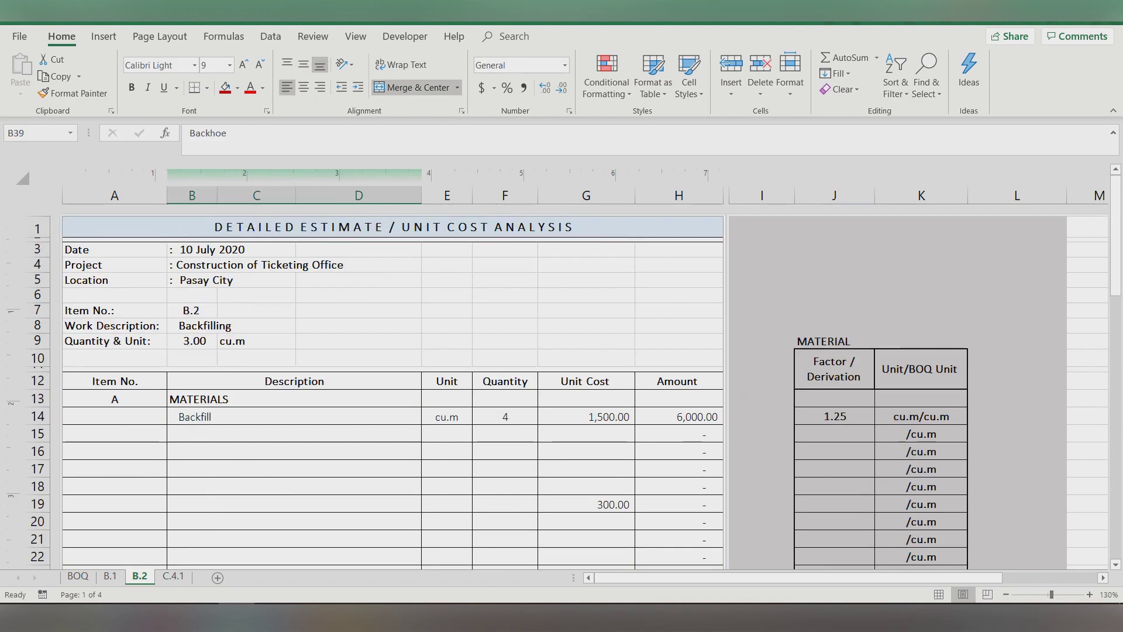
scroll(392, 386, "down", 8)
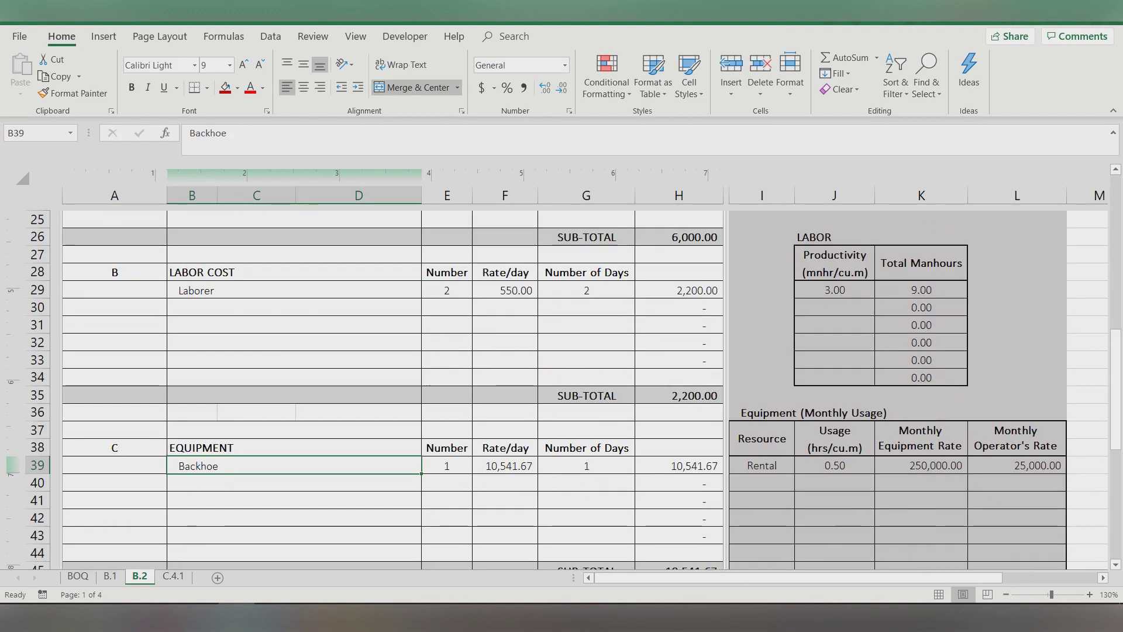
key("shift+Right")
key("shift+Right")
key("shift+Right")
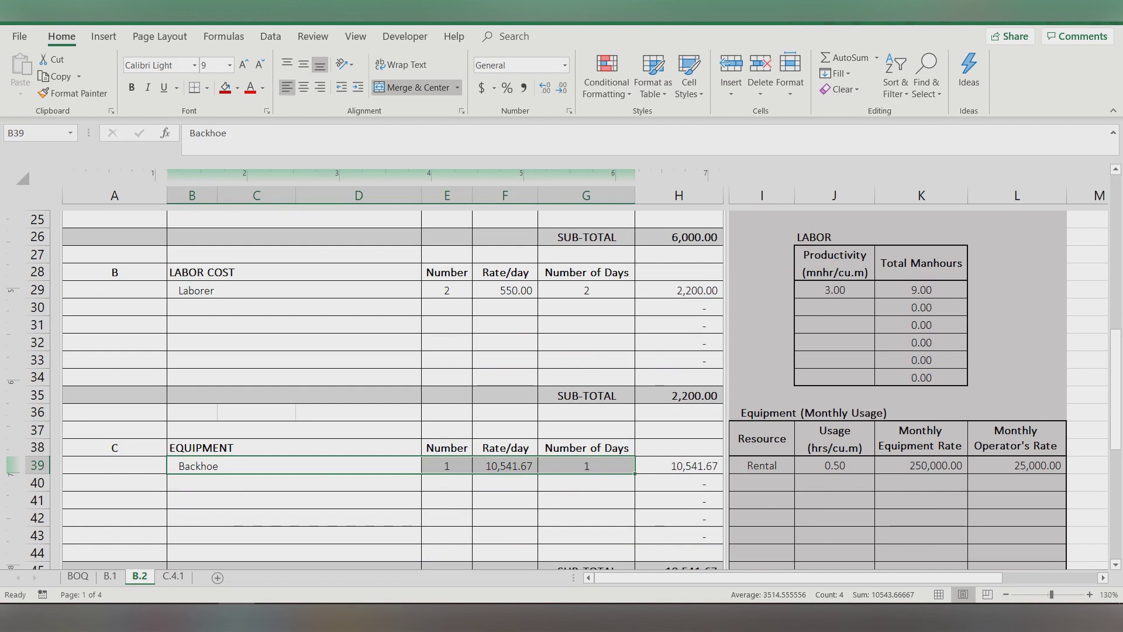
left_click(294, 466)
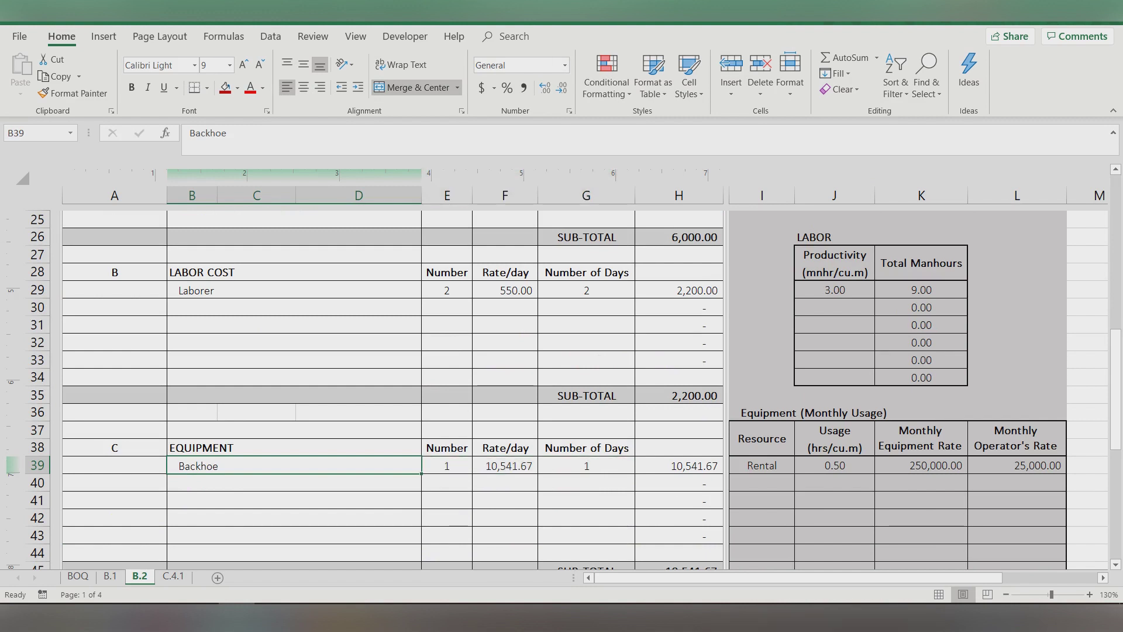
type("Truck")
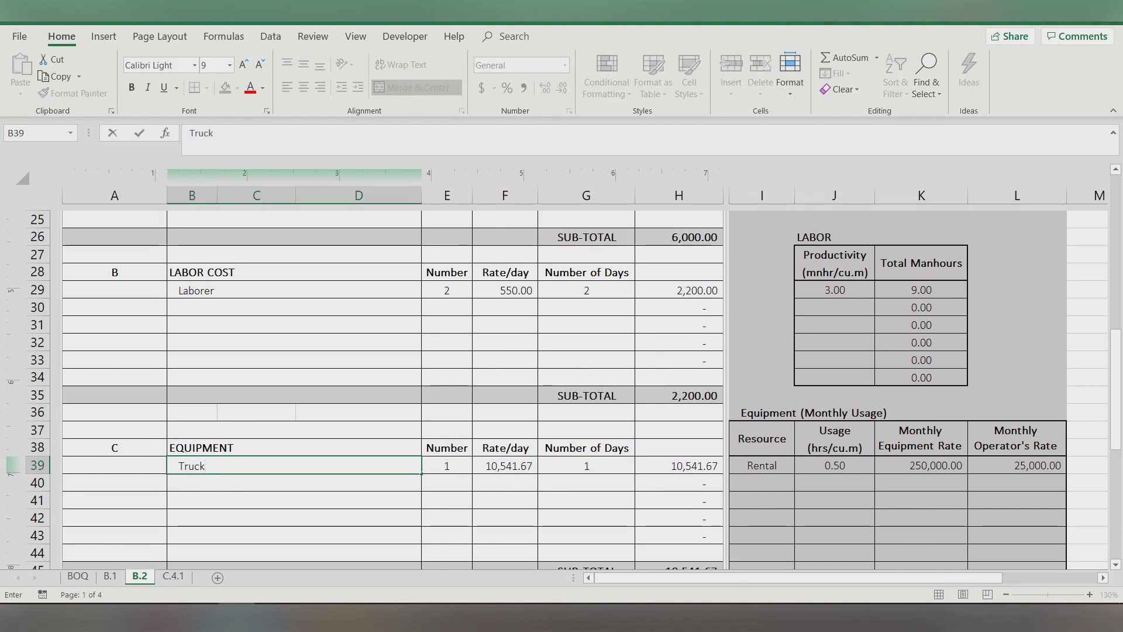
key("Tab")
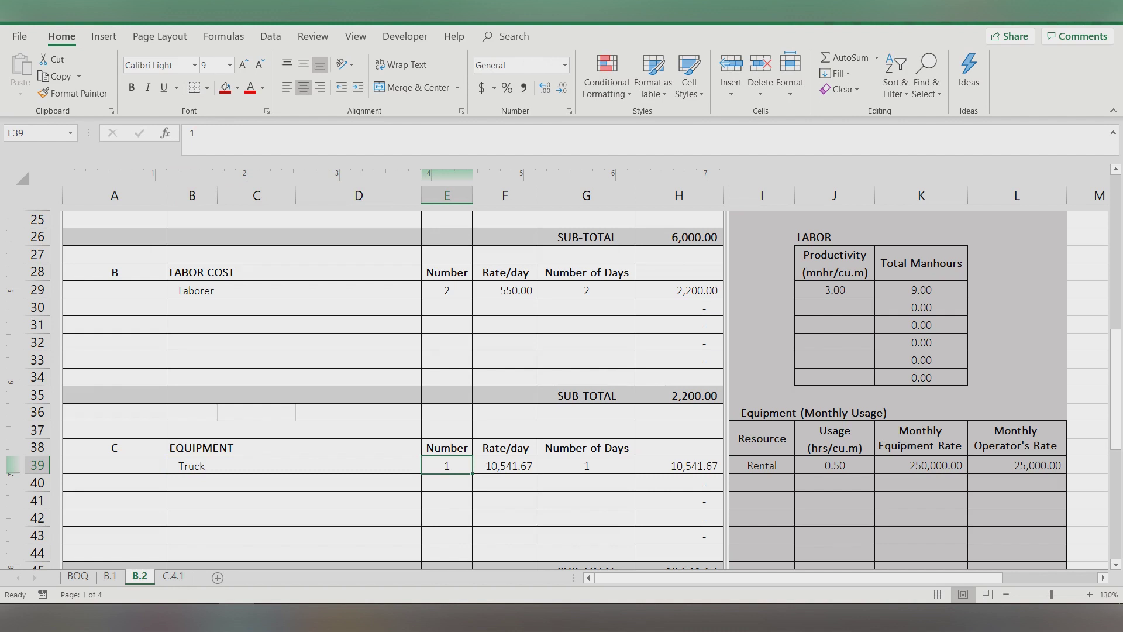
Step: Set the truck's monthly equipment rate to 100,000 in cell K39 of the equipment usage table
left_click(835, 465)
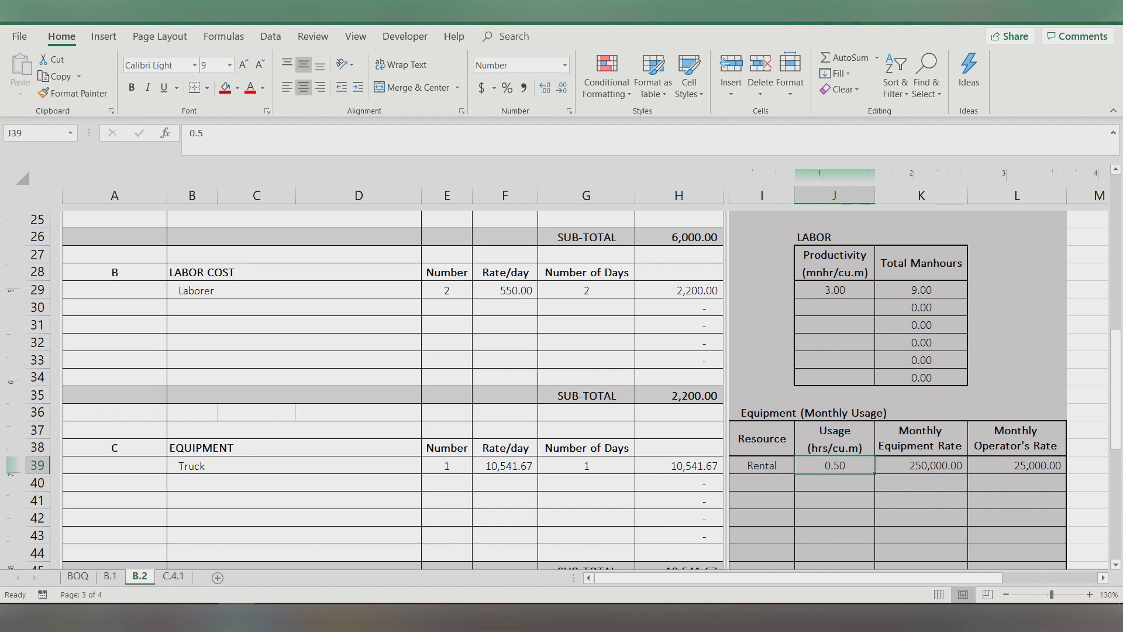
left_click(921, 465)
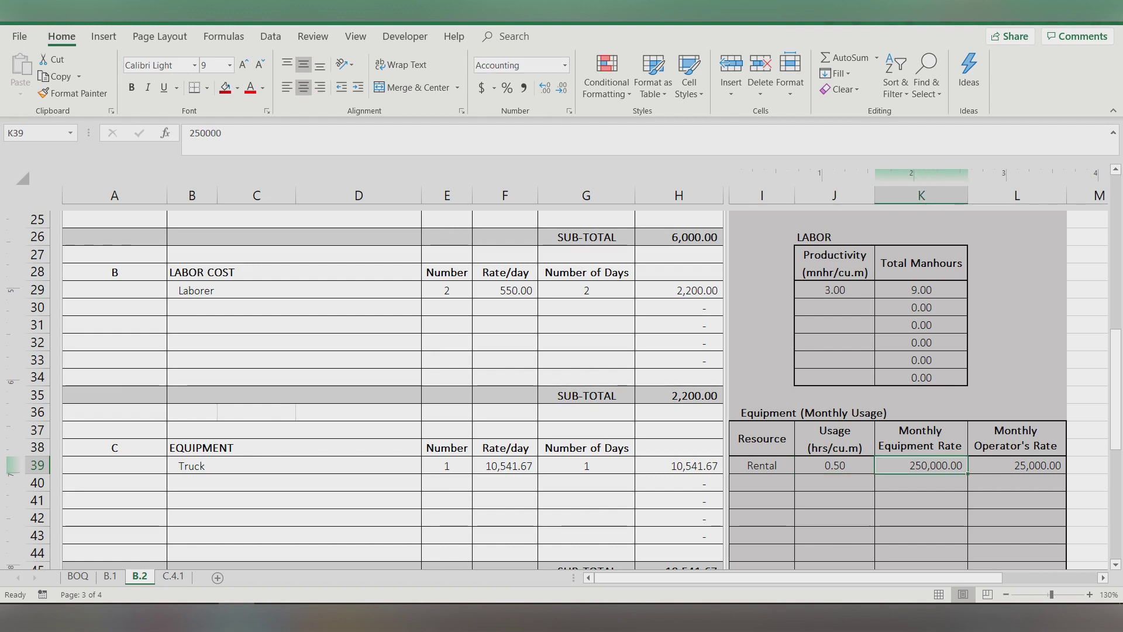
type("100")
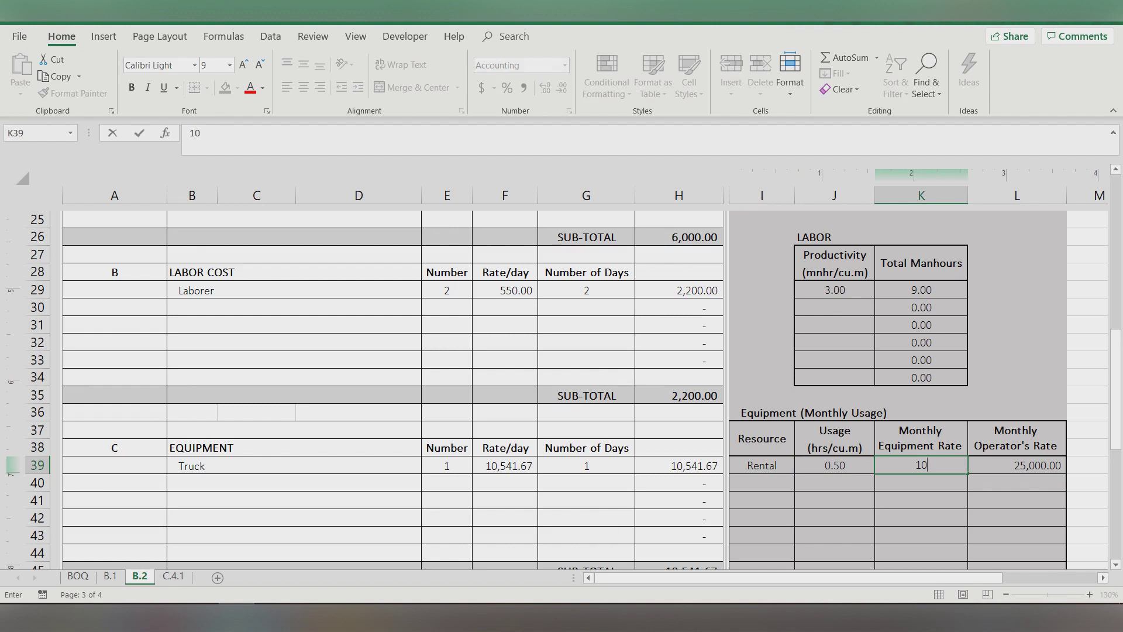
type("000")
key("Return")
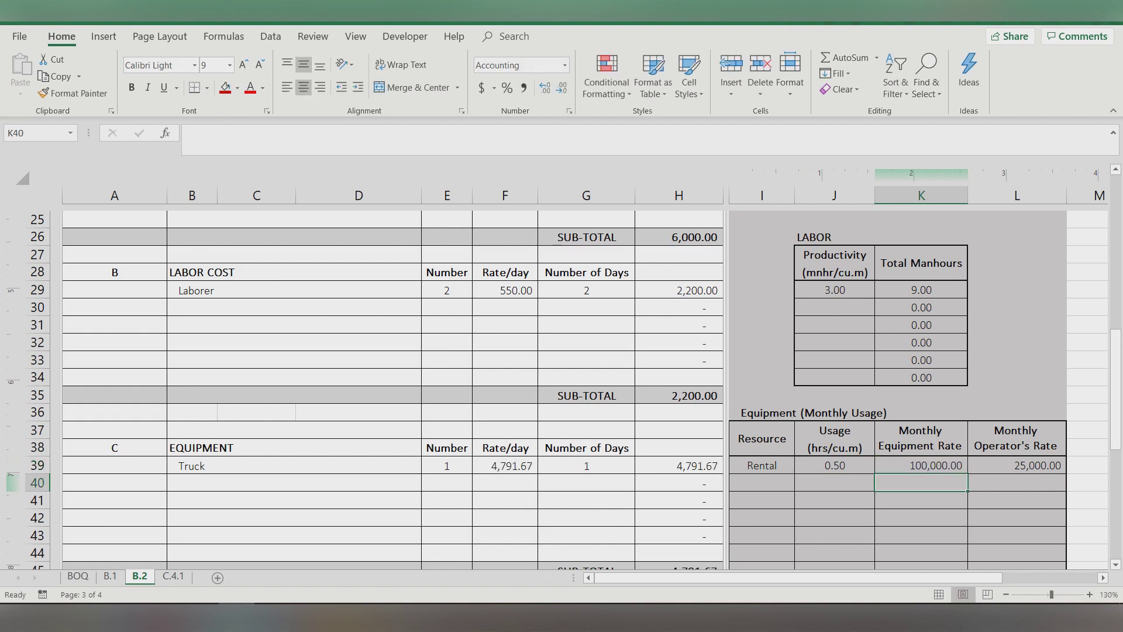
Step: Rename the truck entry in row 39 of the equipment section as Mini Dumptruck
double_click(180, 465)
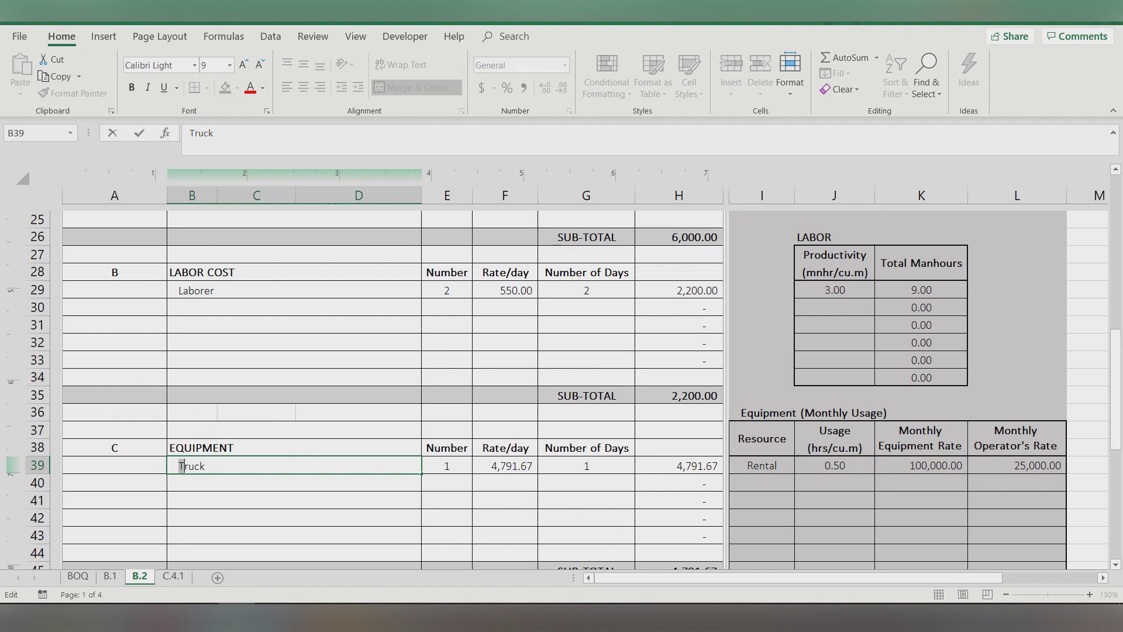
type("Mini Dump")
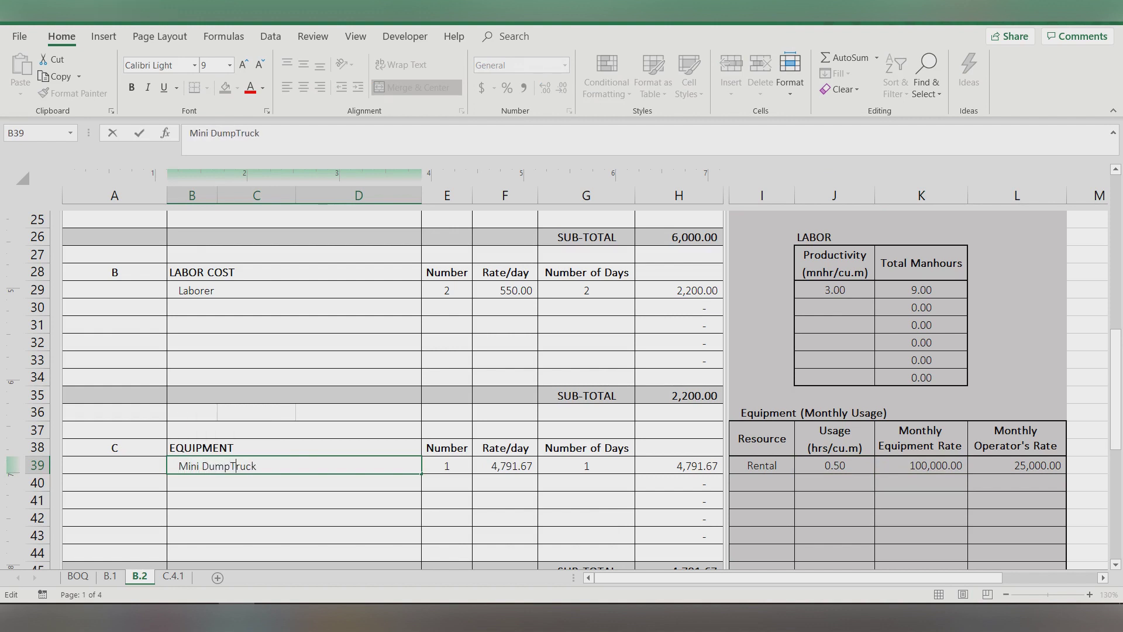
key("Delete")
type("t")
key("Return")
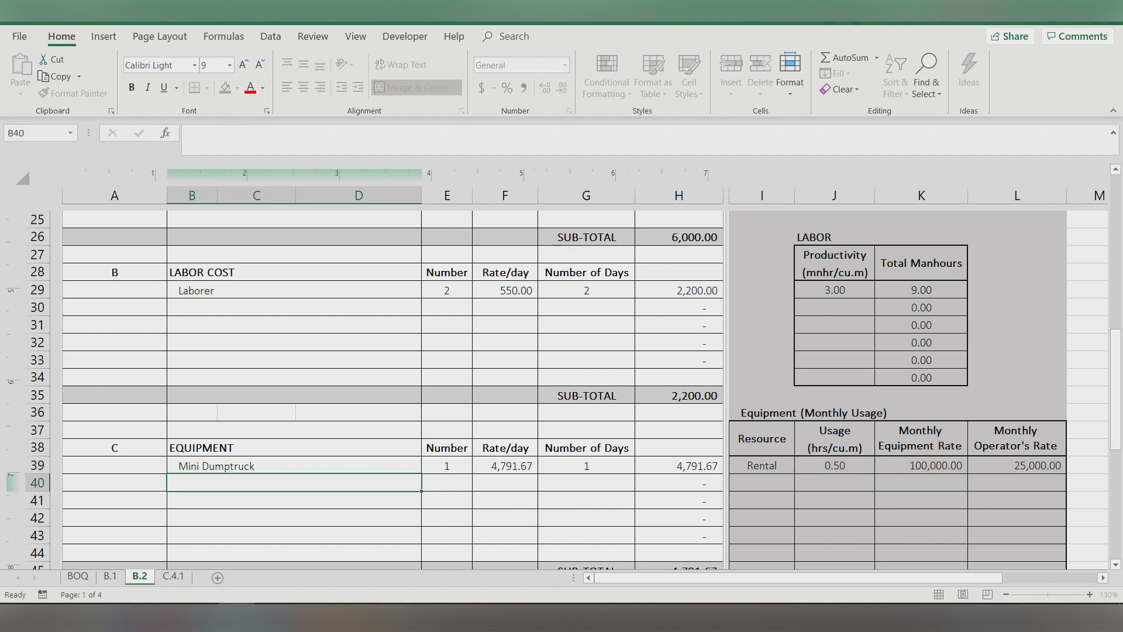
key("Down")
key("Right")
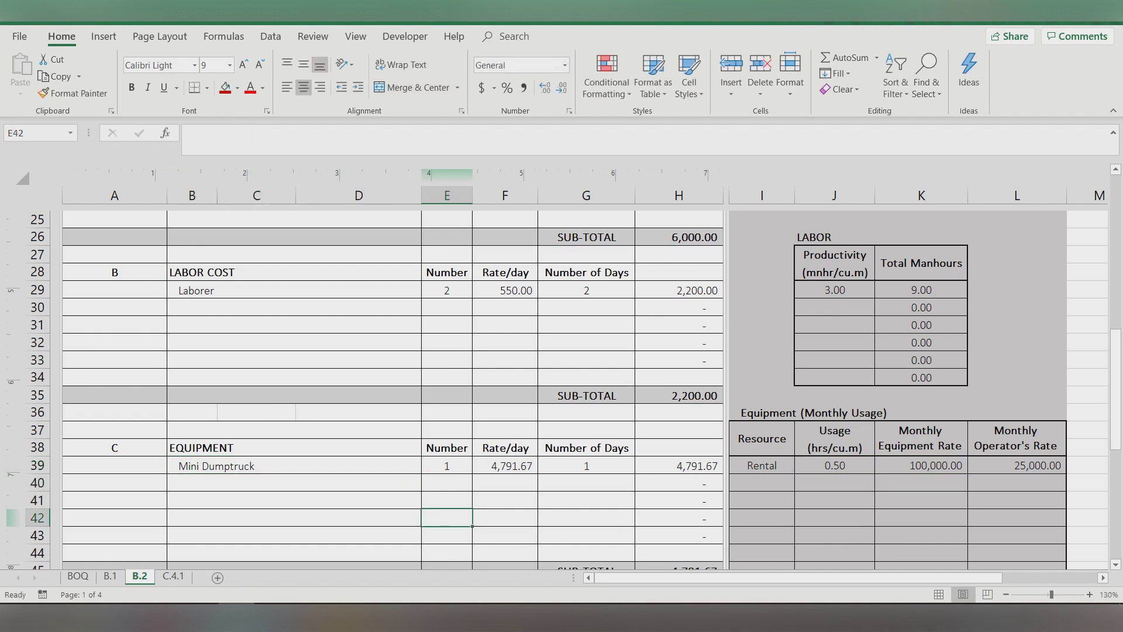
key("Right")
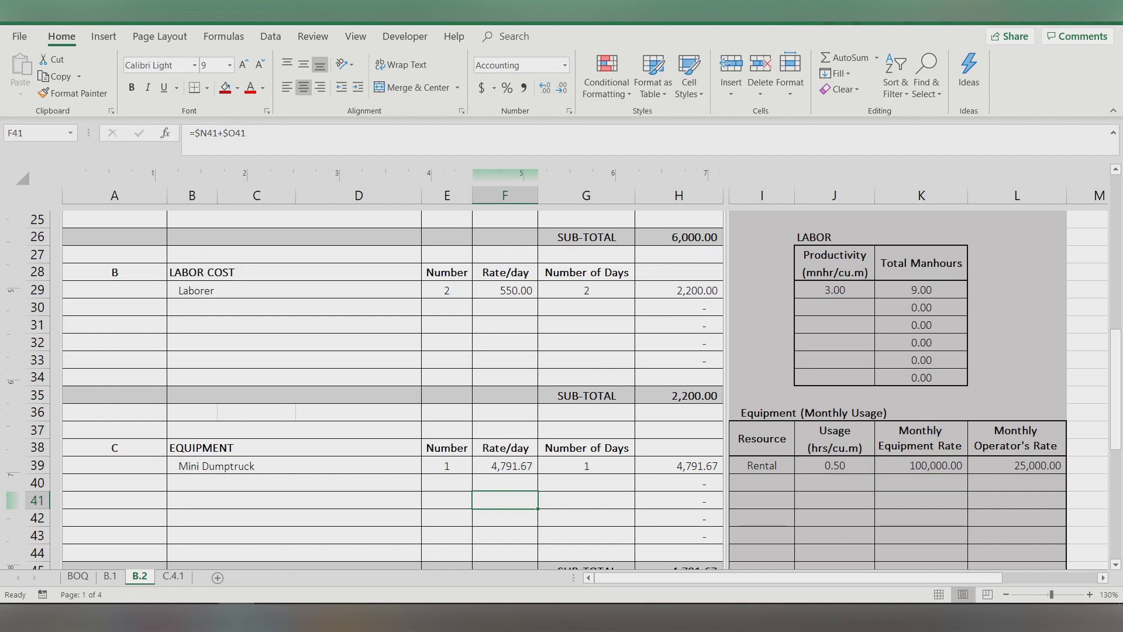
Step: Link the Backfilling unit cost in cell E13 of the BOQ sheet to the unit cost in cell H53 of sheet B.2
scroll(392, 386, "down", 6)
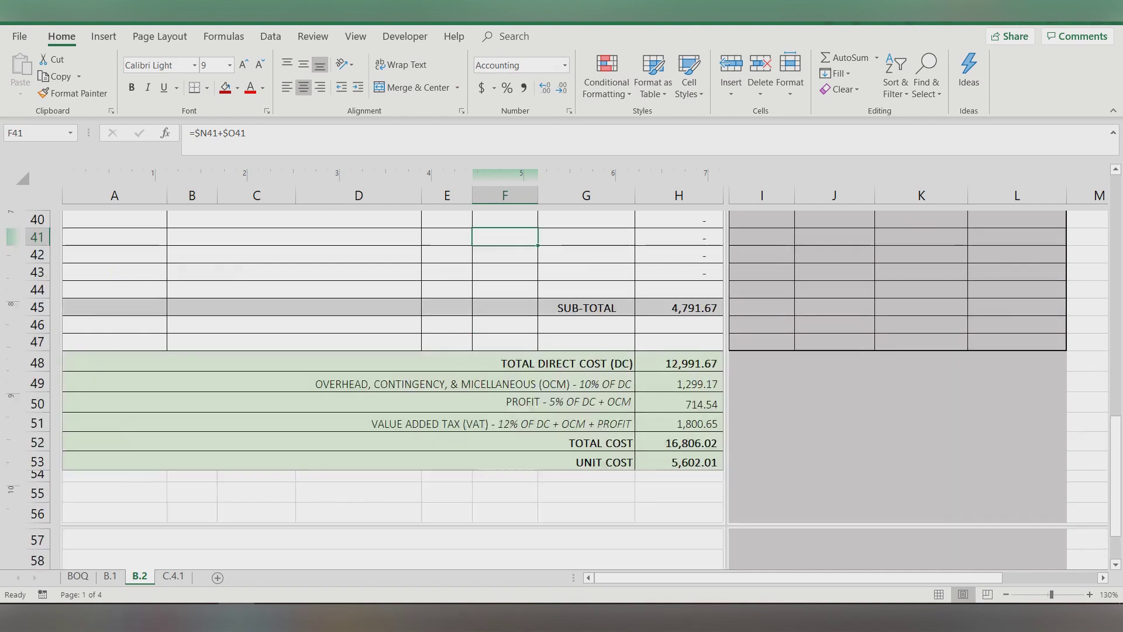
scroll(392, 386, "up", 1)
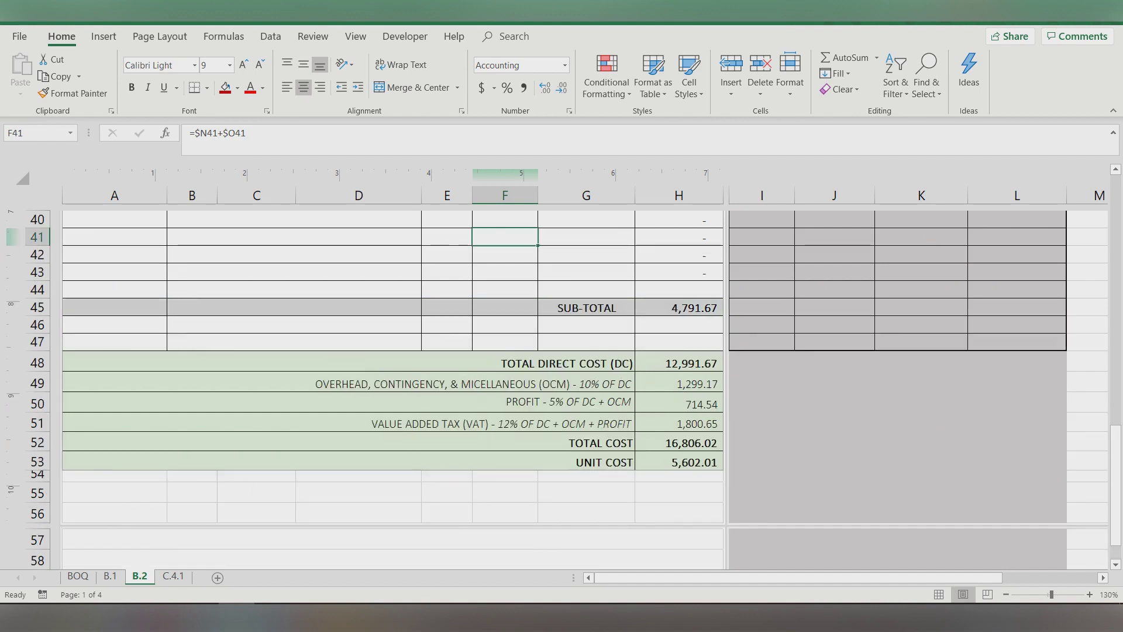
left_click(78, 577)
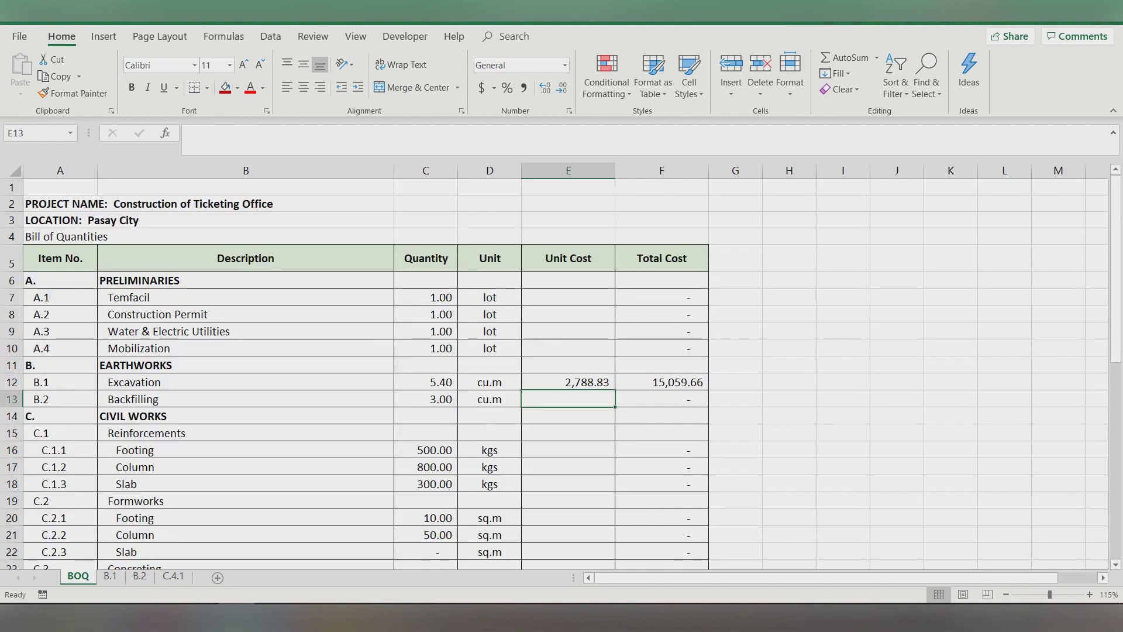
type("=")
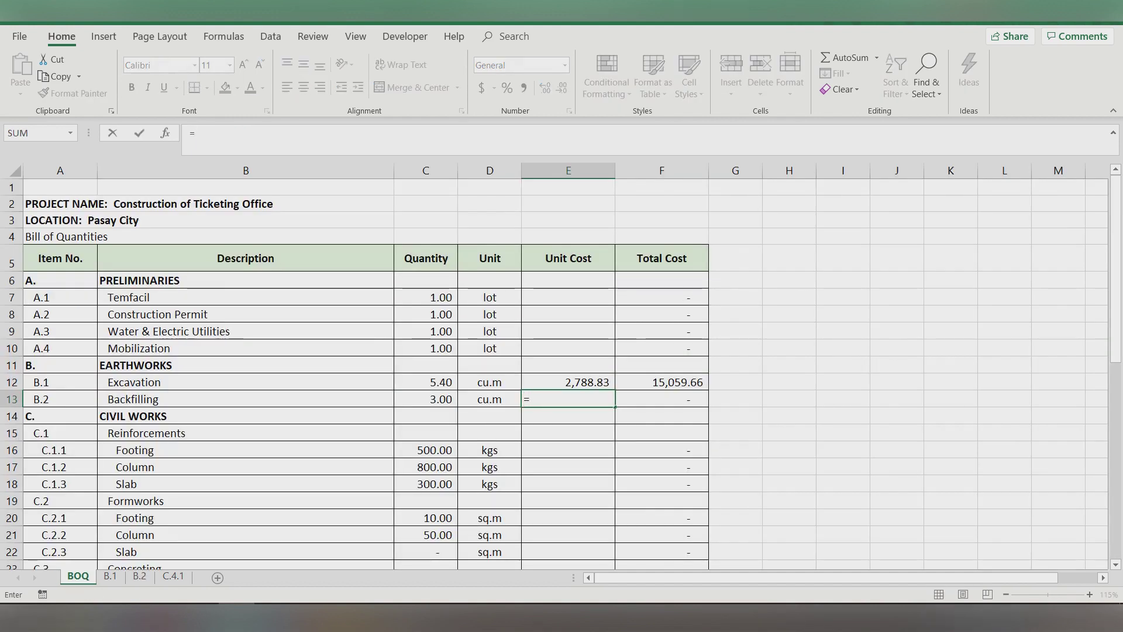
key("ctrl+Page_Down")
key("ctrl+Page_Down")
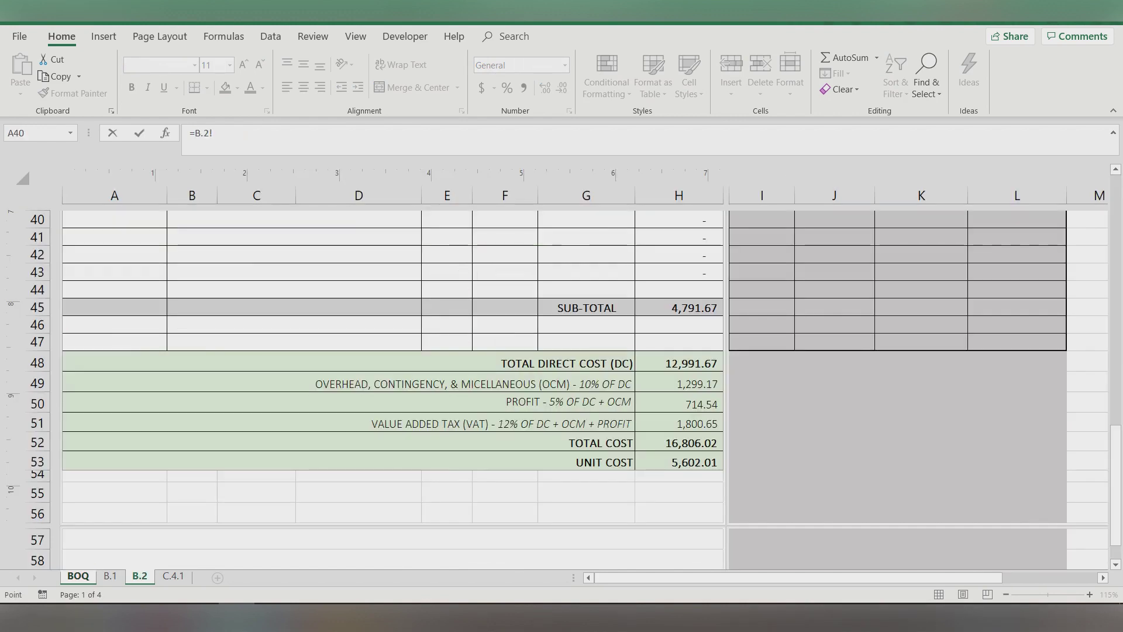
left_click(678, 461)
key("Return")
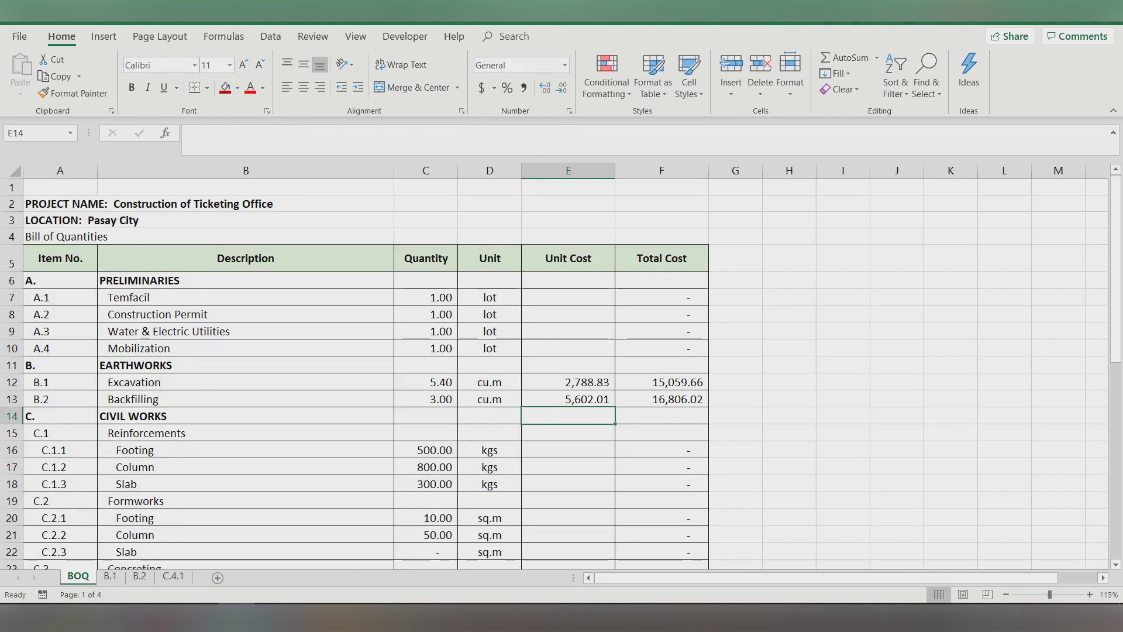